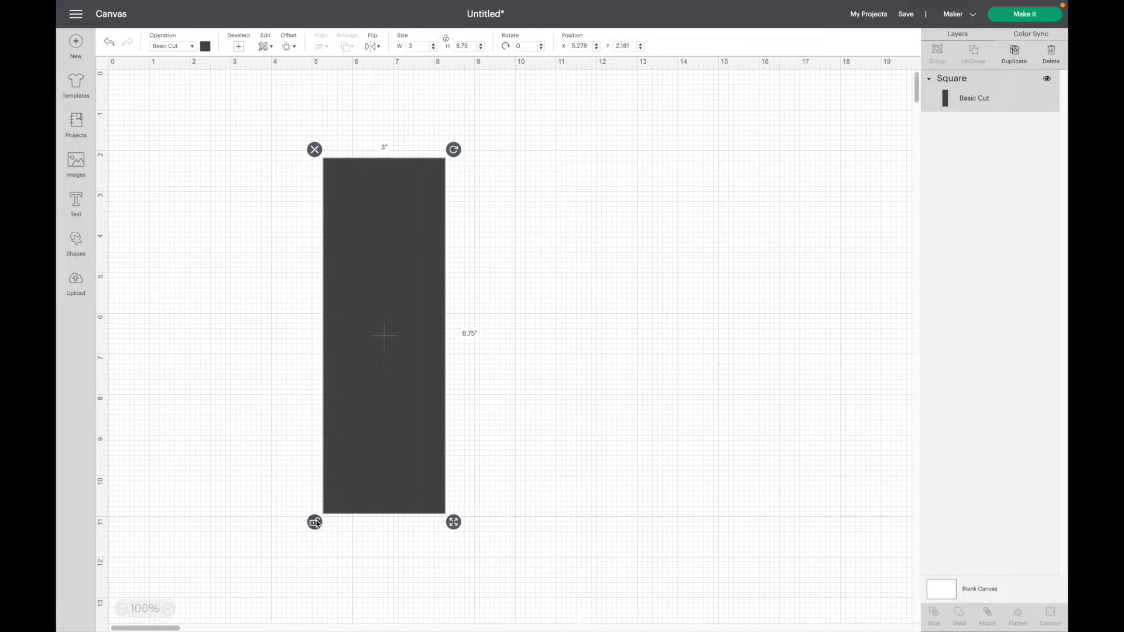
Step: Lock the rectangle's proportions and change its material color to white
left_click(315, 523)
left_click(205, 45)
left_click(217, 150)
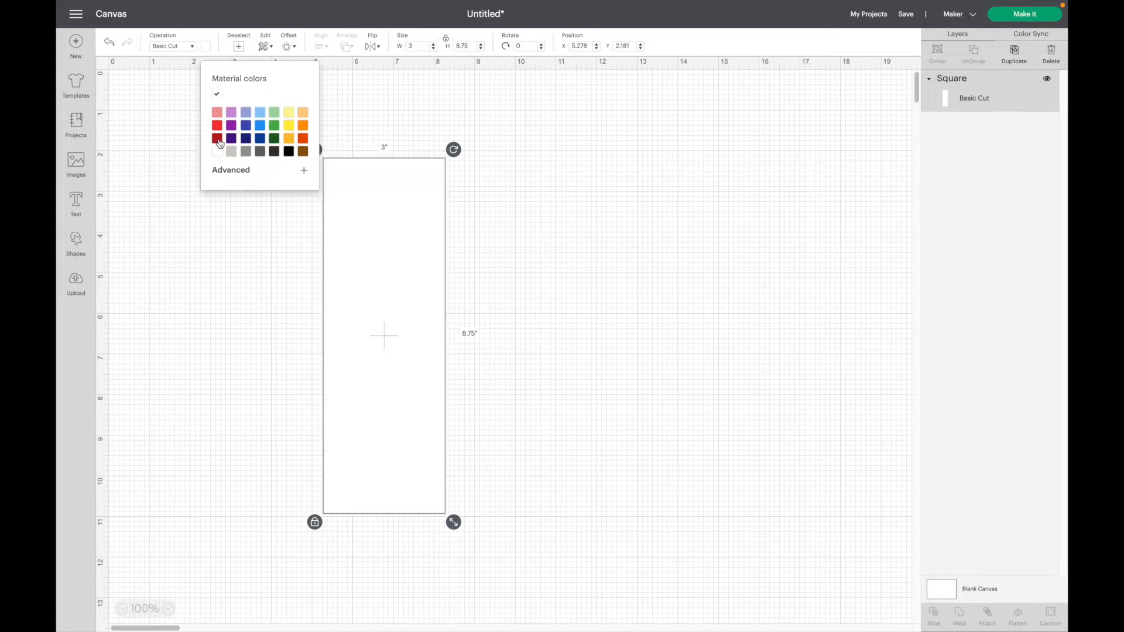
left_click(356, 252)
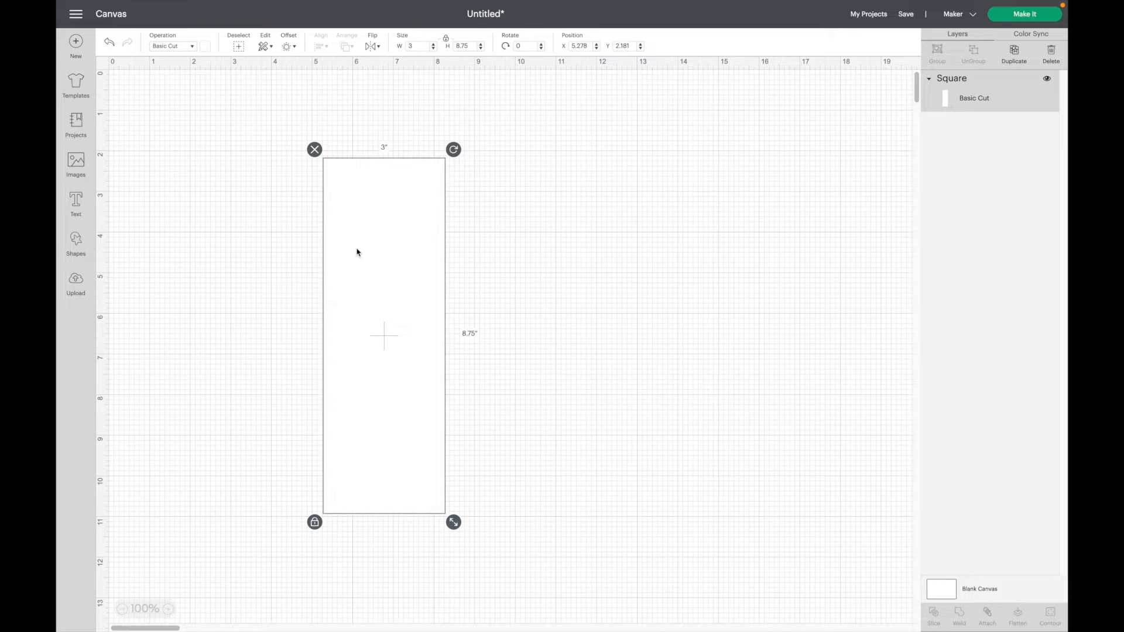
Step: Position the white rectangle at X 0, Y 0 on the canvas
left_click(496, 258)
left_click(387, 240)
left_click(580, 46)
type("0")
key("Tab")
type("0")
key("Return")
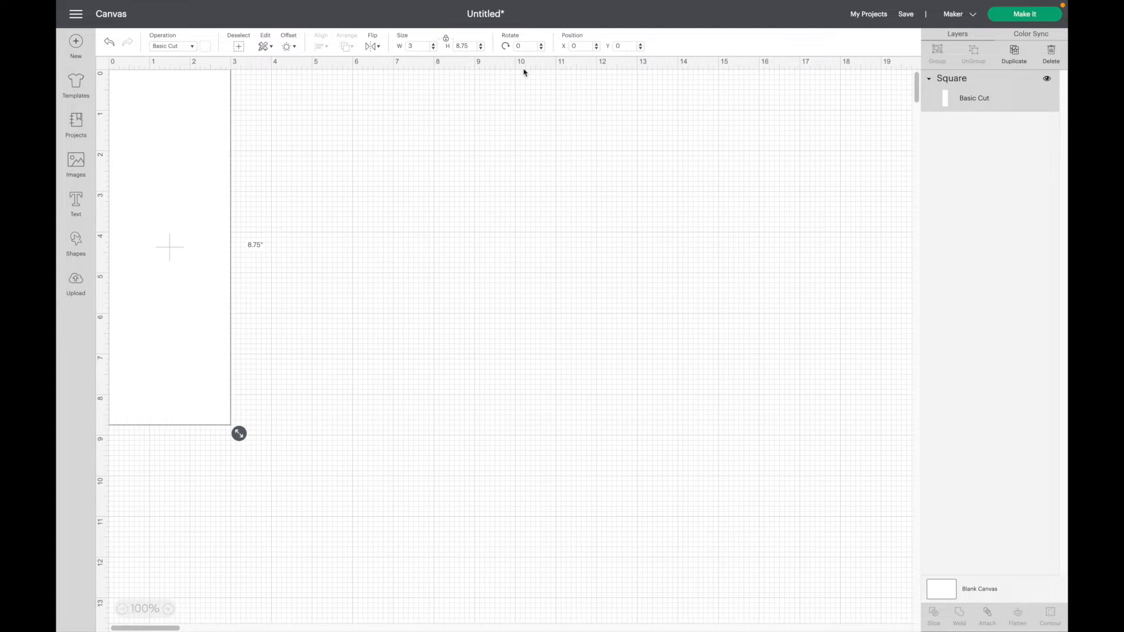
Step: Insert a score line, move it beside the rectangle to about X 5.5, and set its height to 3 inches
left_click(82, 248)
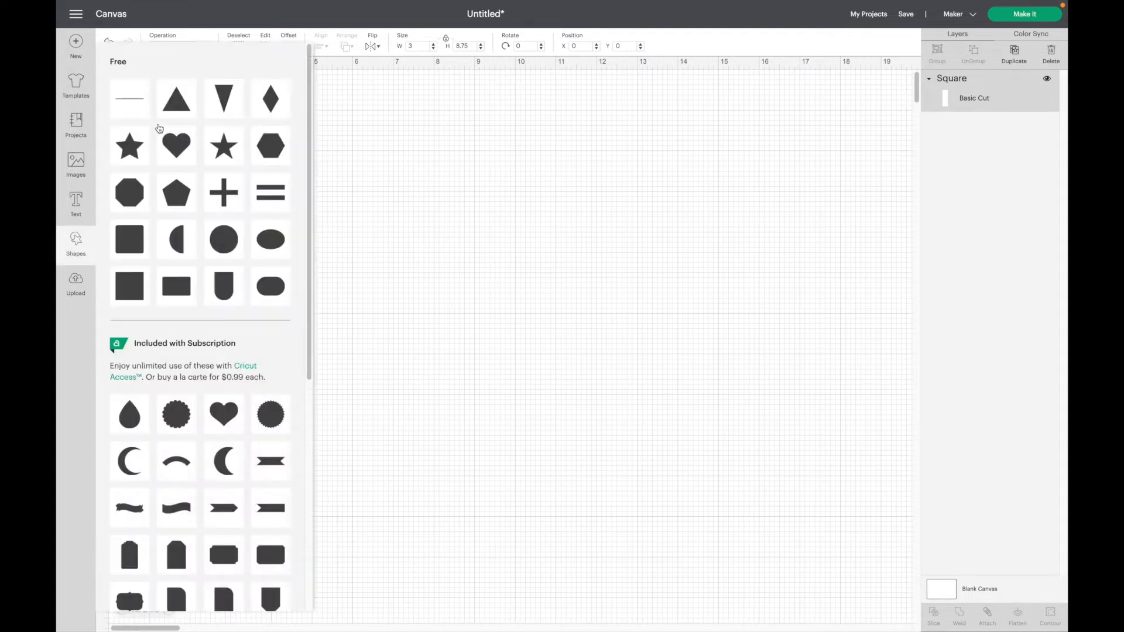
left_click(134, 103)
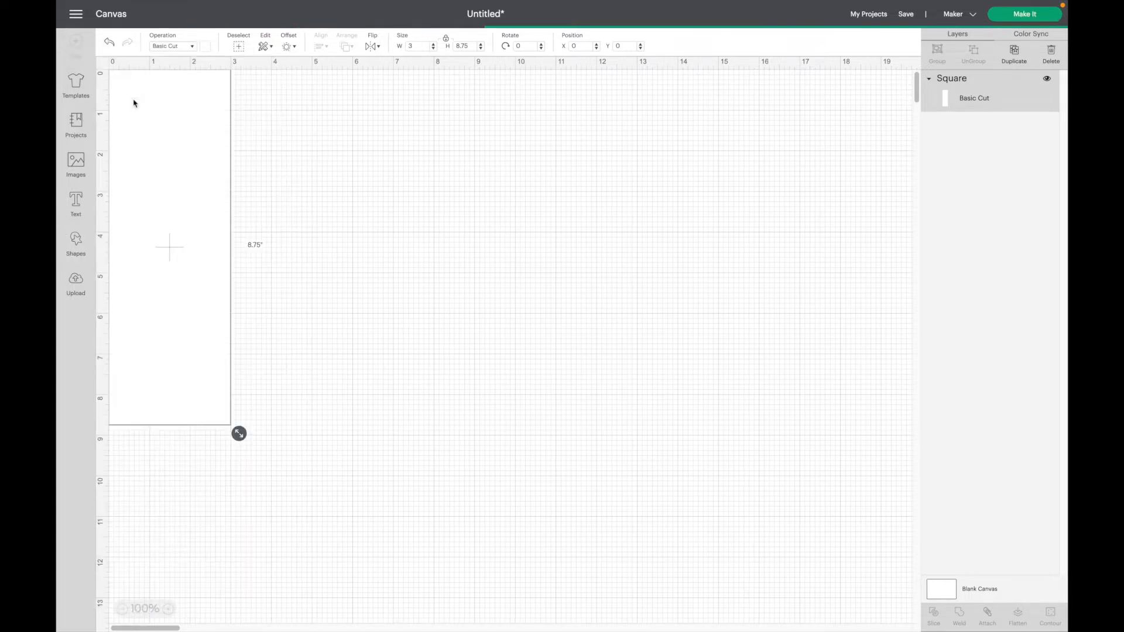
left_click_drag(164, 154, 348, 198)
type("3")
key("Return")
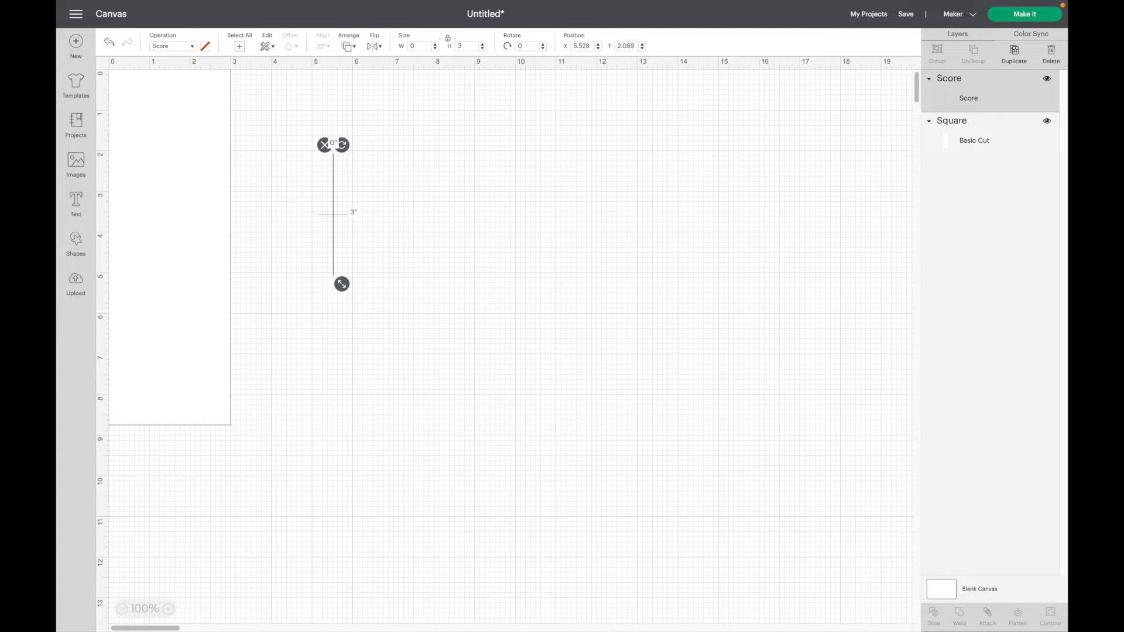
Step: Rotate the score line to 90 degrees and duplicate it
left_click_drag(530, 46, 508, 50)
key("BackSpace")
key("Return")
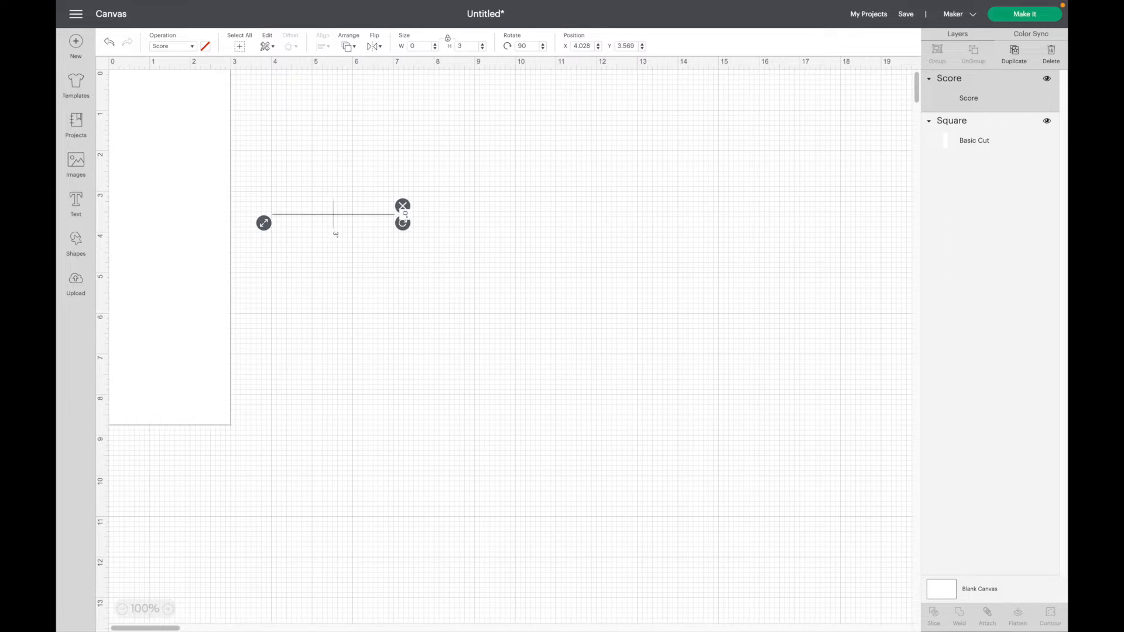
left_click(1019, 58)
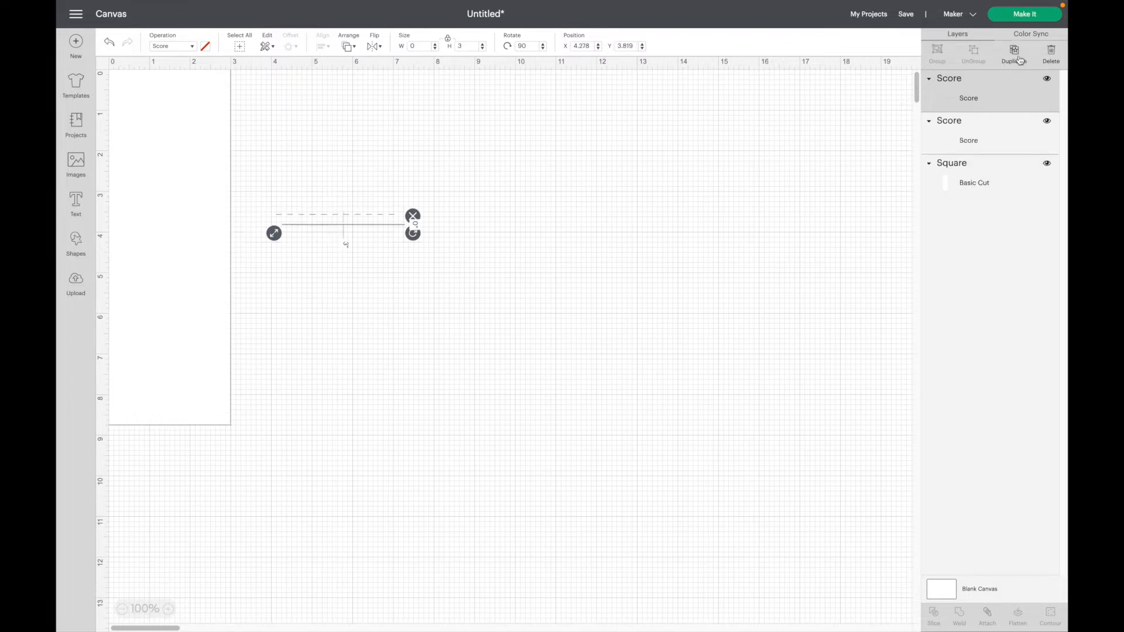
Step: Position the original score line on the rectangle at X 0, Y 2.75
left_click(959, 147)
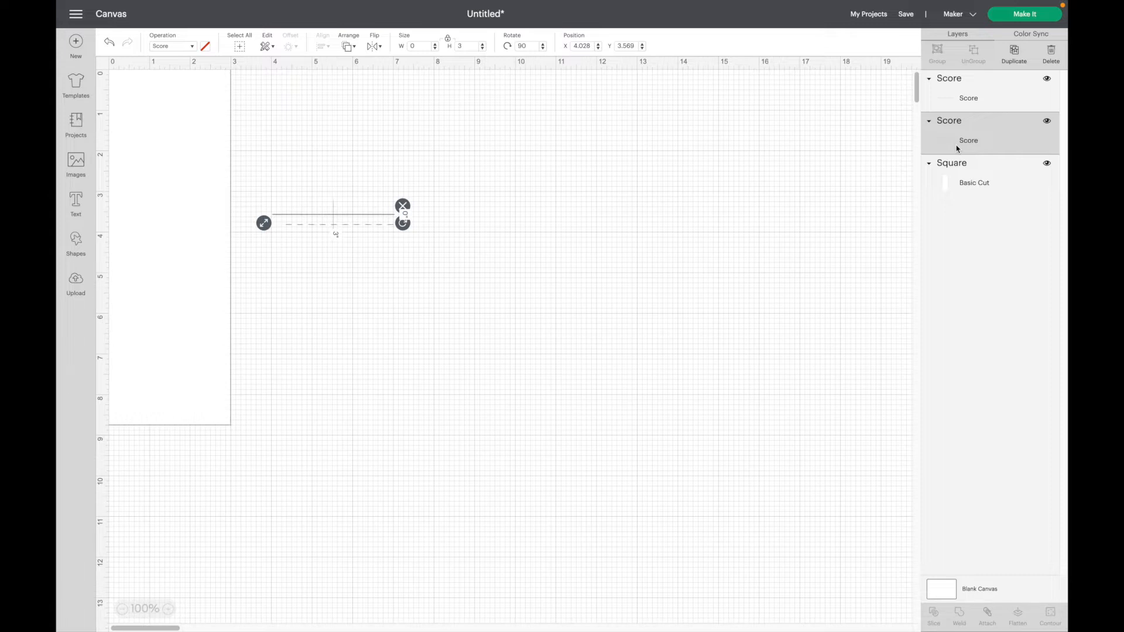
left_click(583, 46)
type("0")
key("Tab")
type("2")
key("Return")
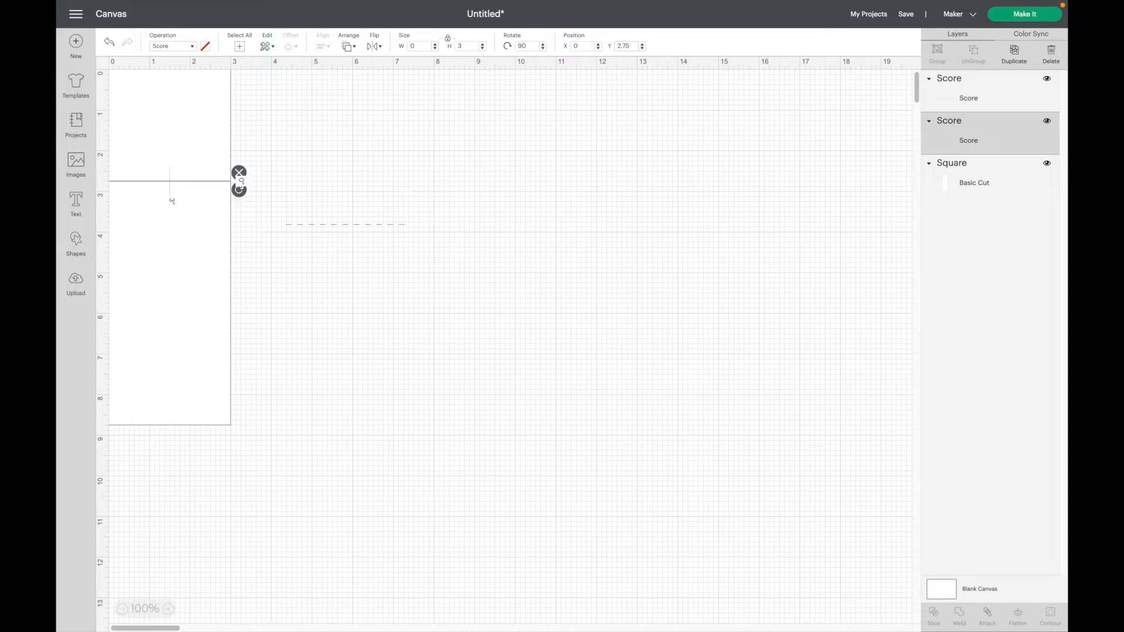
Step: Position the duplicated score line on the rectangle at X 0, Y 5.75
left_click(1002, 89)
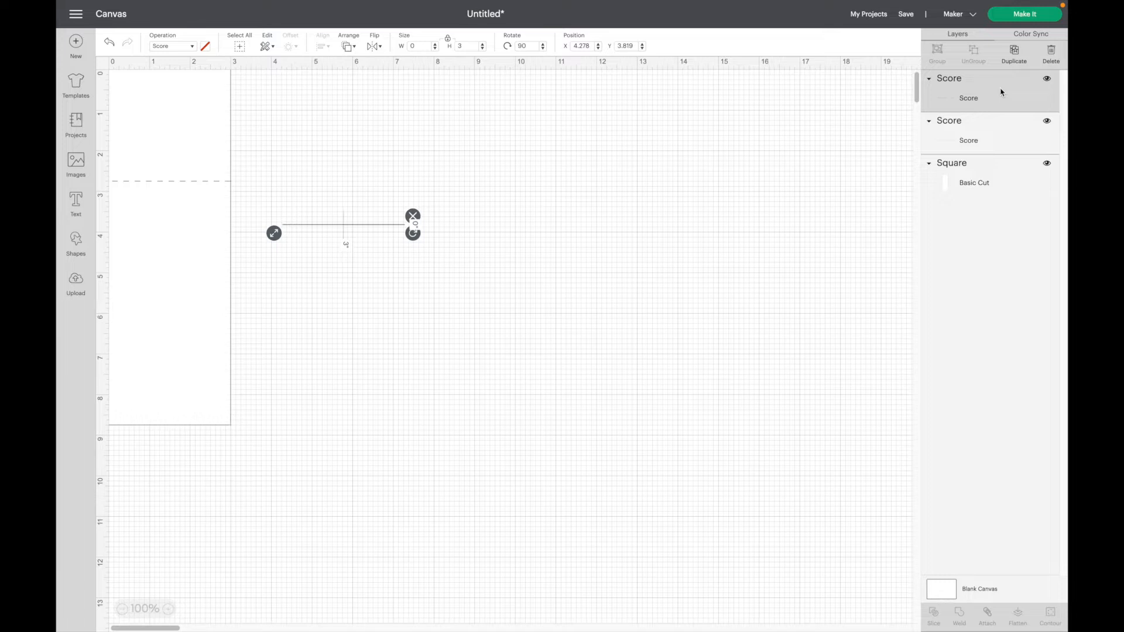
left_click(585, 47)
double_click(585, 47)
type("0")
key("Tab")
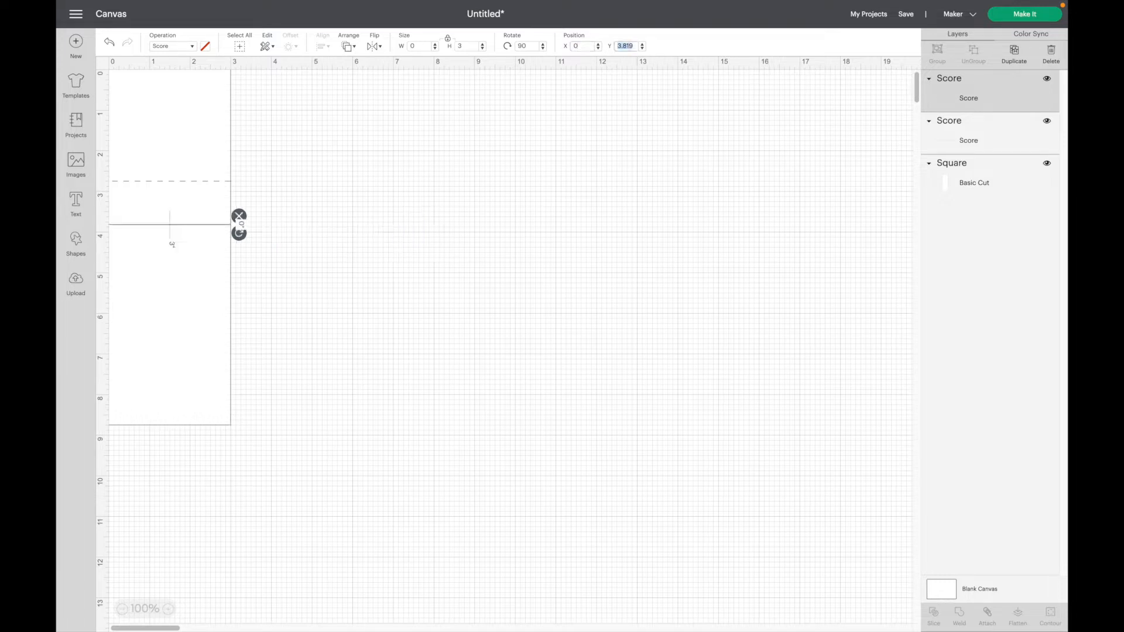
type("5.75")
key("Return")
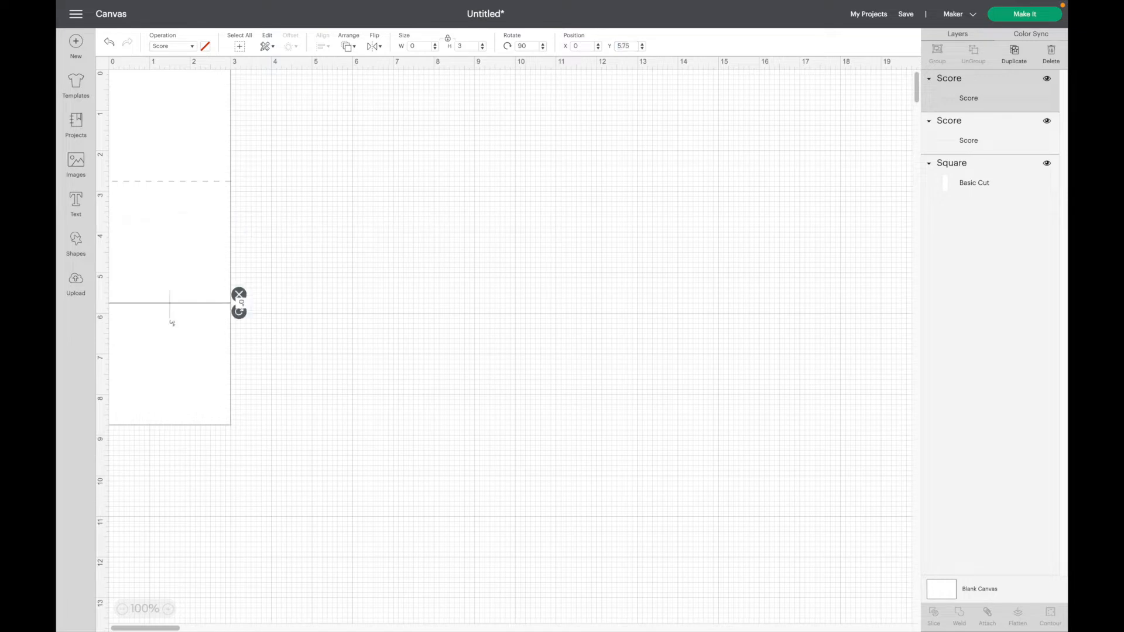
Step: Group both score lines with the rectangle
left_click(386, 117)
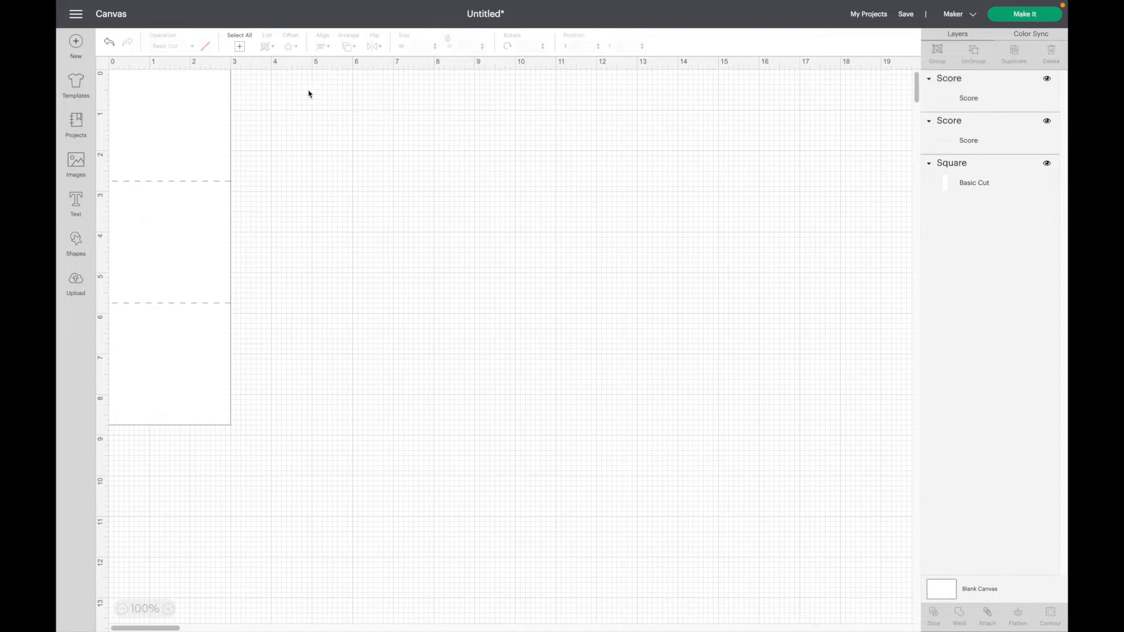
left_click(239, 50)
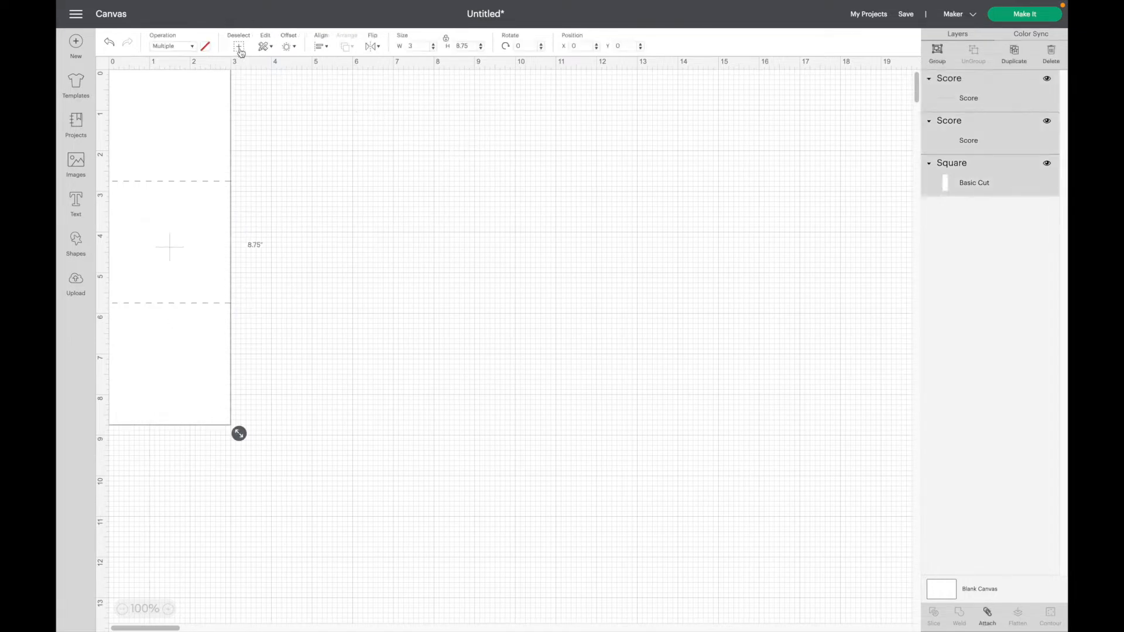
left_click(939, 57)
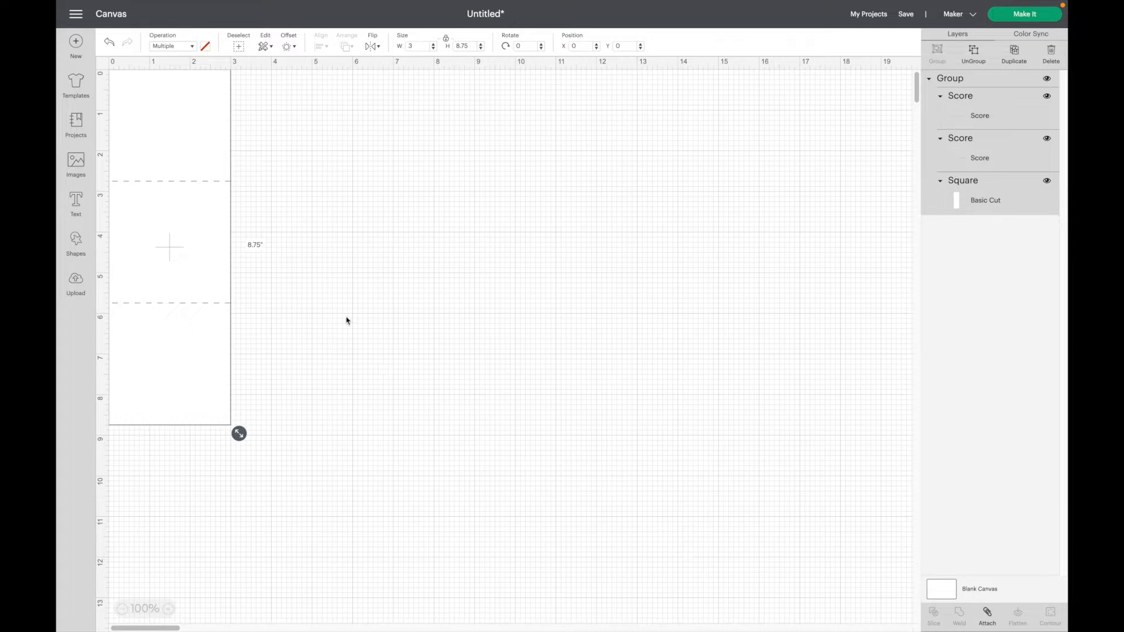
Step: Add a ")" text, move it onto the empty canvas beside the rectangle, and set its style to Writing
left_click(77, 206)
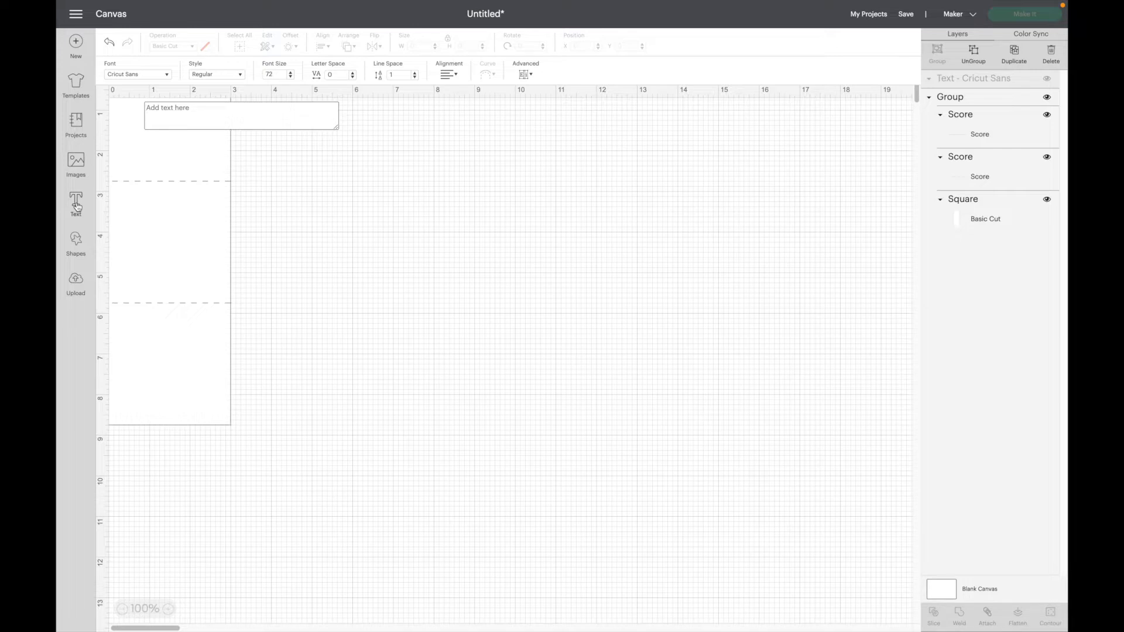
type(")")
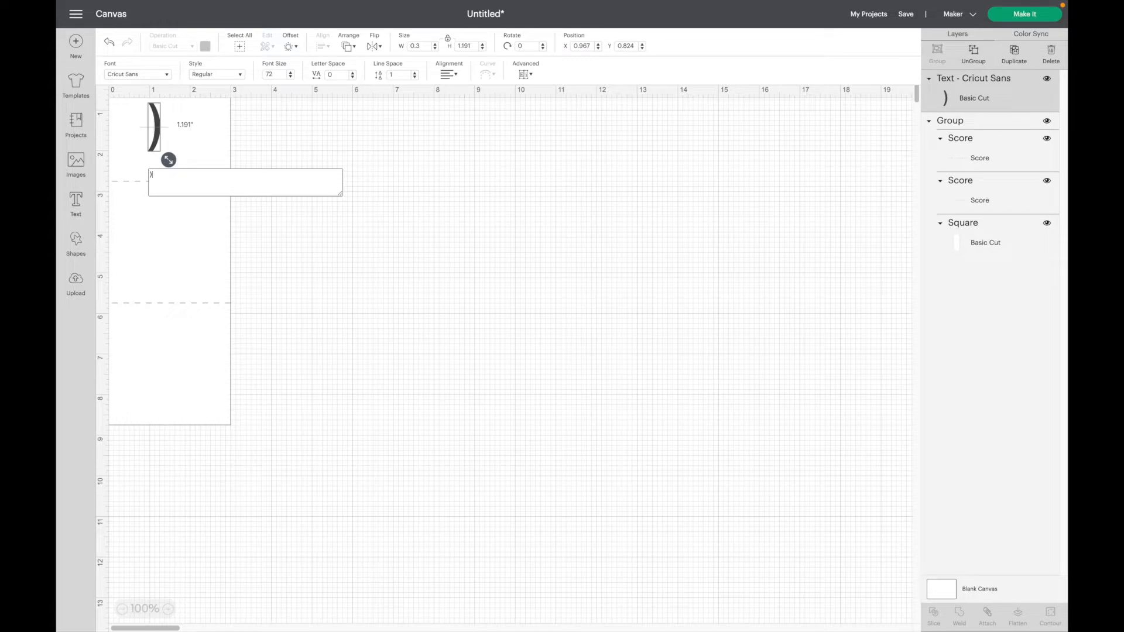
left_click(274, 236)
left_click(155, 131)
left_click_drag(155, 131, 349, 194)
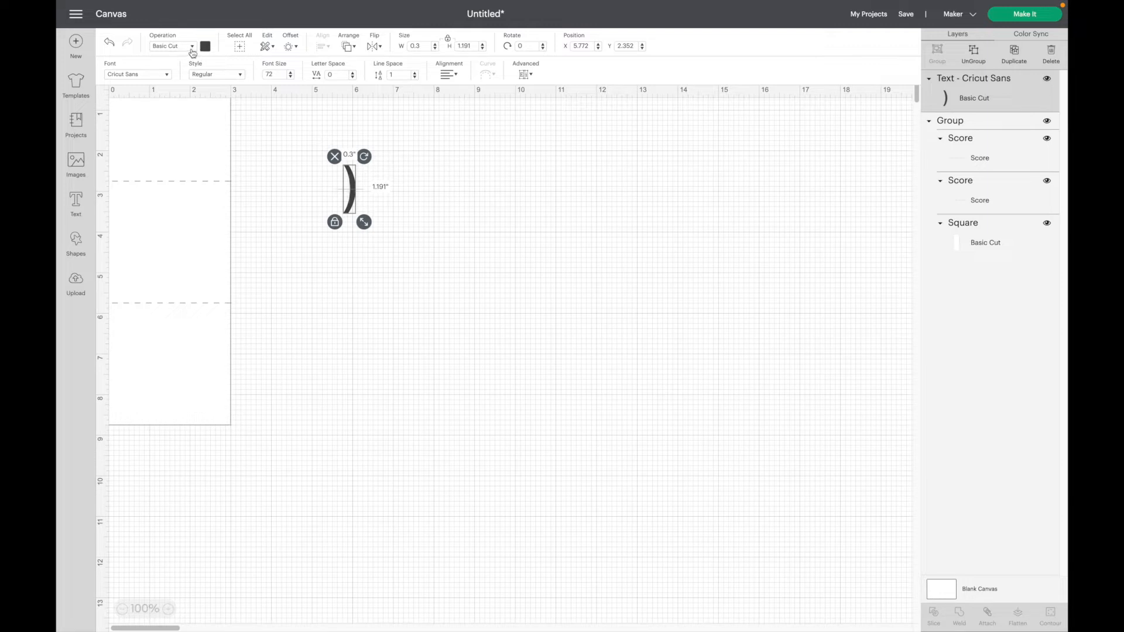
left_click(240, 77)
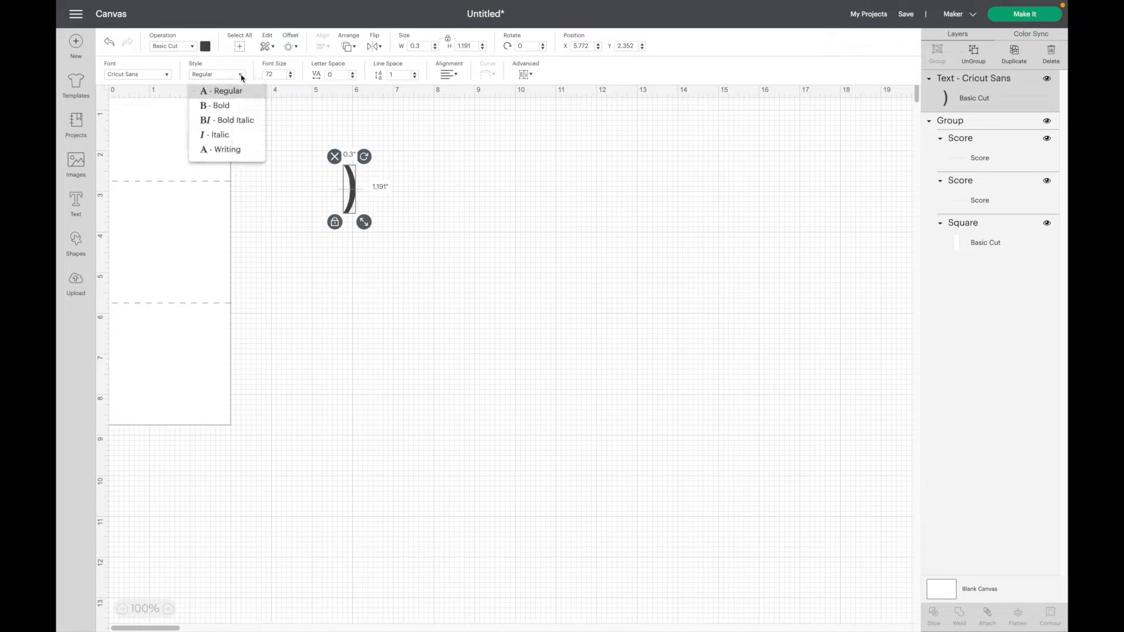
left_click(240, 150)
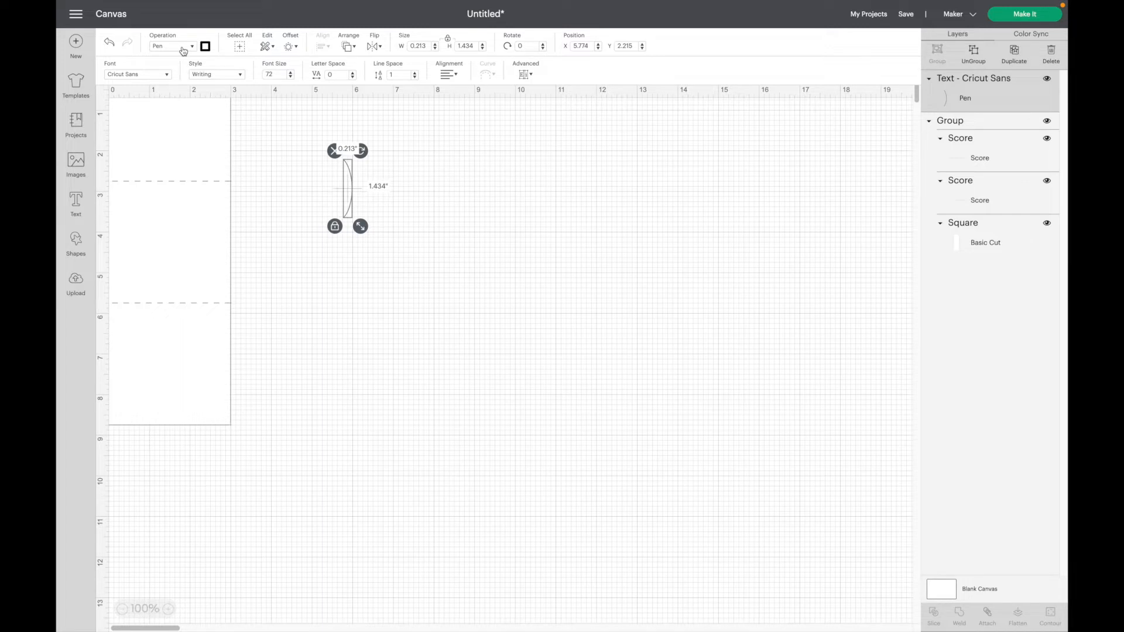
Step: Unlock the parenthesis's proportions, resize it to 0.5 inches wide by 2 inches high, and lock them again
left_click(448, 39)
double_click(429, 46)
key("BackSpace")
key("Tab")
type("2")
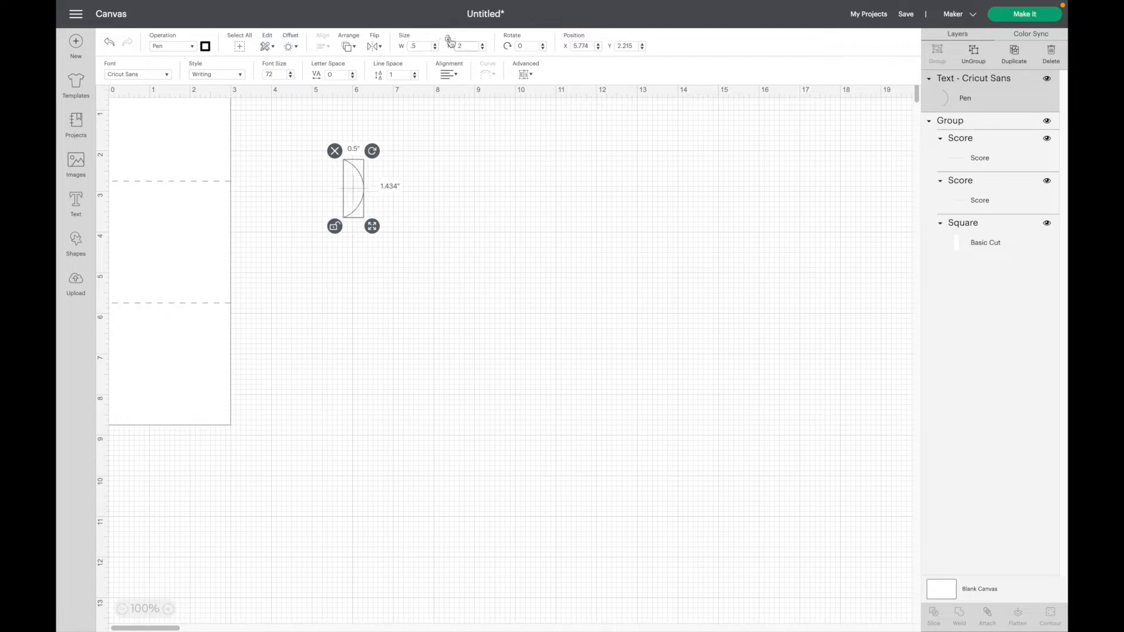
left_click(448, 40)
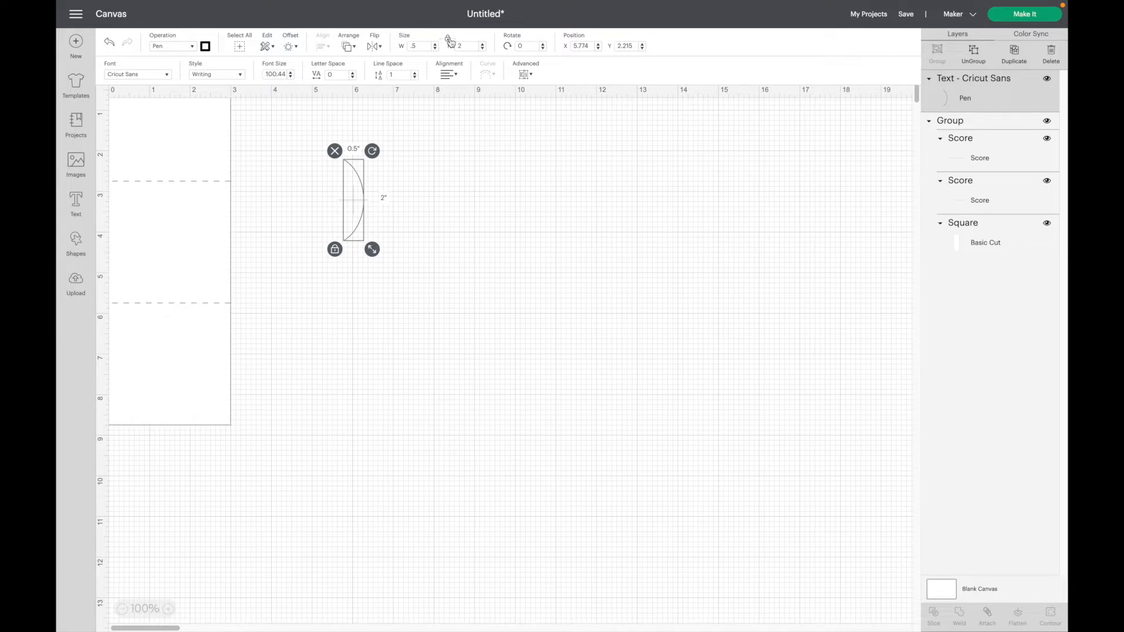
Step: Rotate the parenthesis to 90 degrees so it forms a horizontal curve
left_click(533, 45)
key("BackSpace")
type("90")
key("Return")
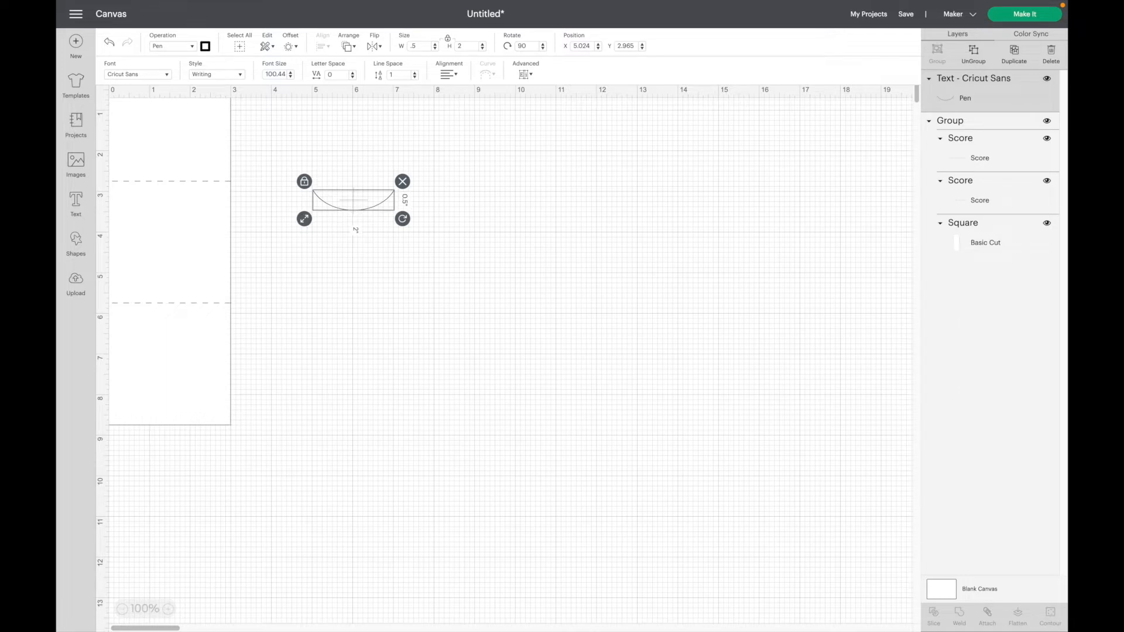
Step: Position the curve at X 0.5, Y 6 and group it with the scored rectangle
double_click(585, 46)
key("BackSpace")
type(".5")
key("Tab")
type("6")
key("Return")
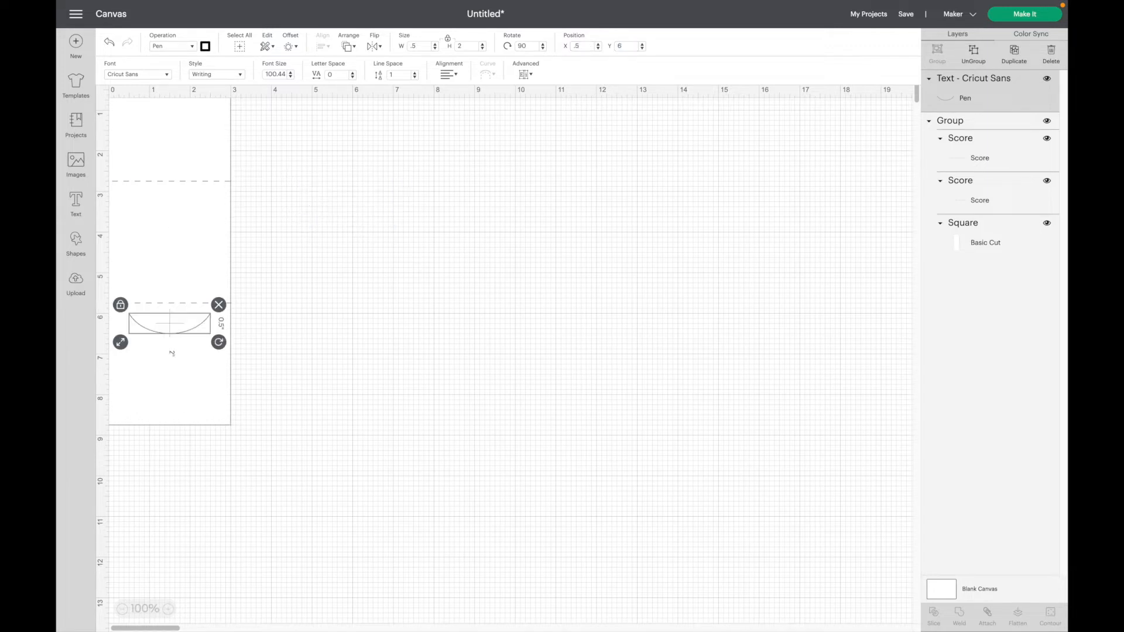
left_click(240, 46)
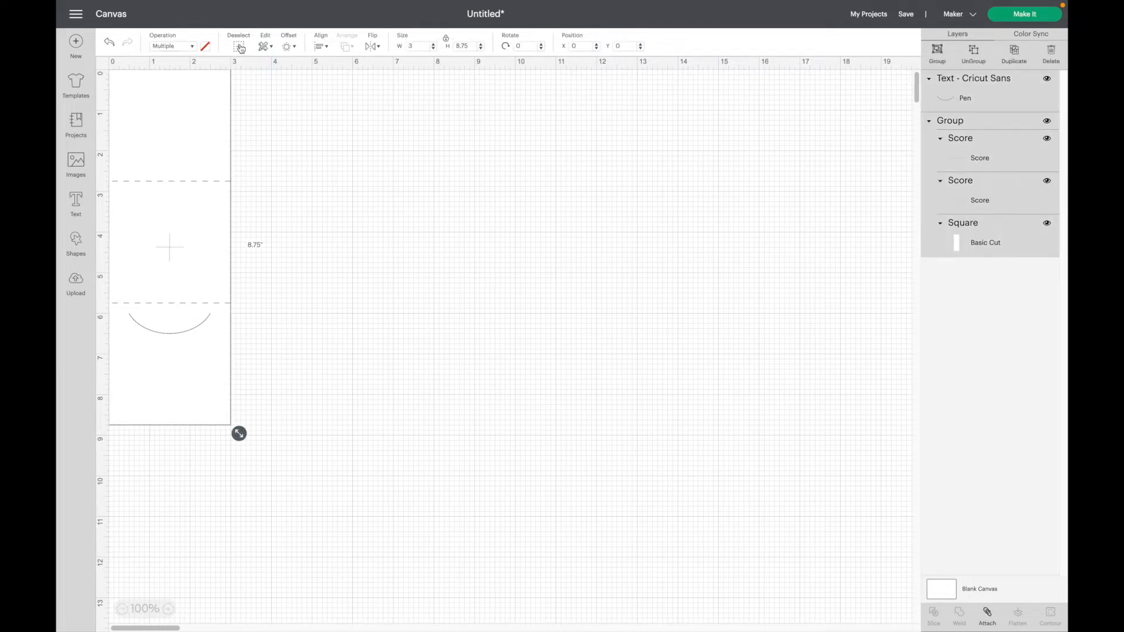
left_click(935, 58)
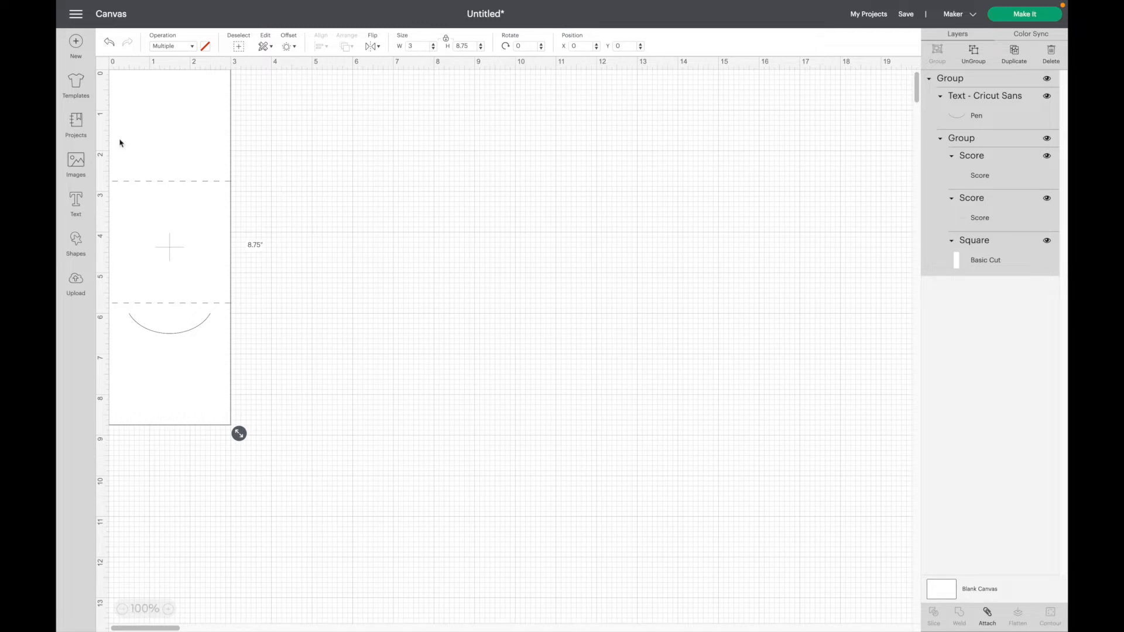
left_click(77, 201)
type("@sib")
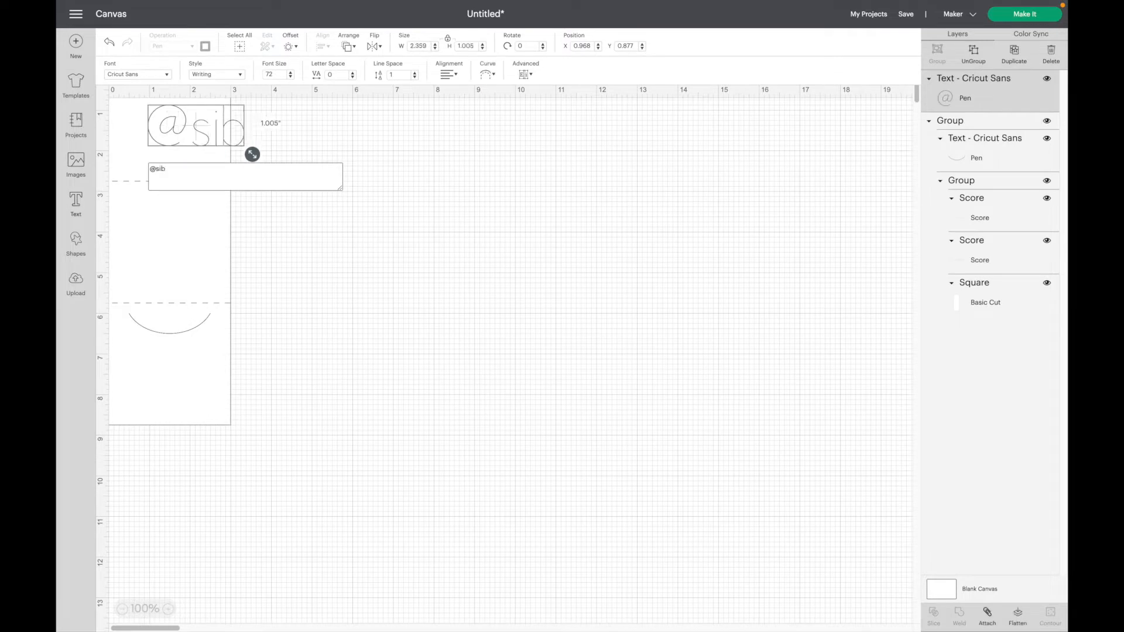
key("BackSpace")
type("nce")
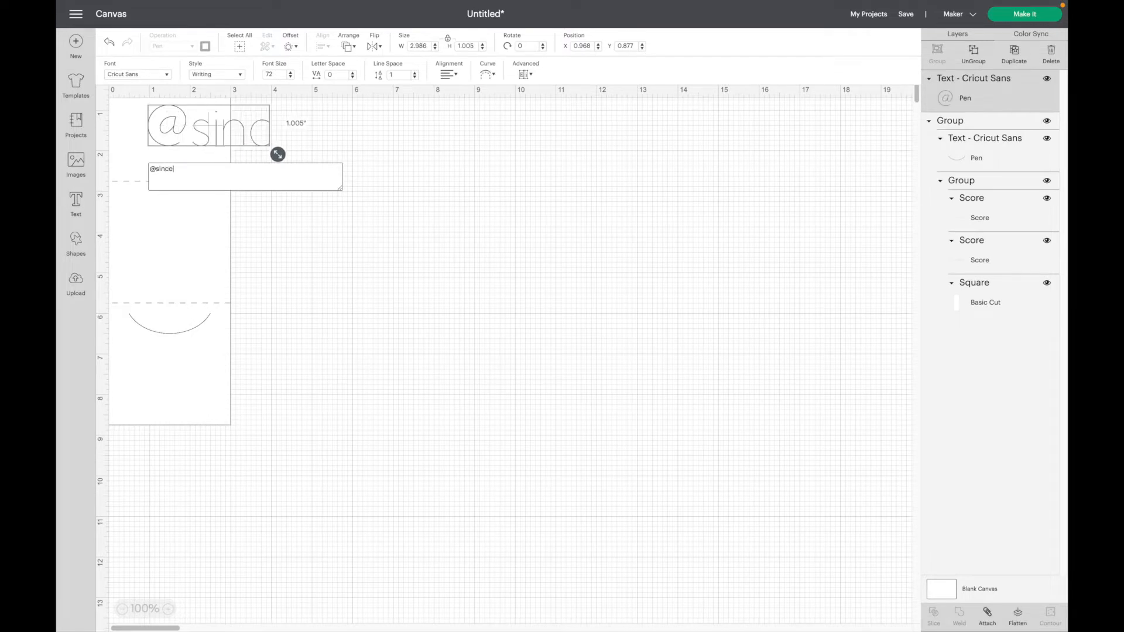
type("restylish")
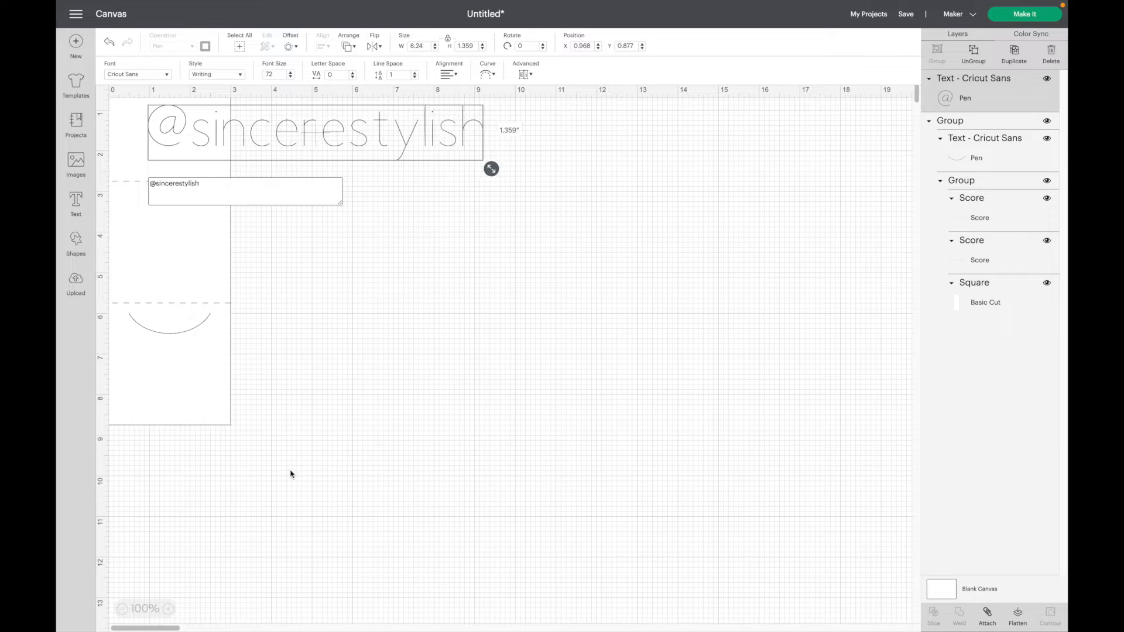
left_click(383, 404)
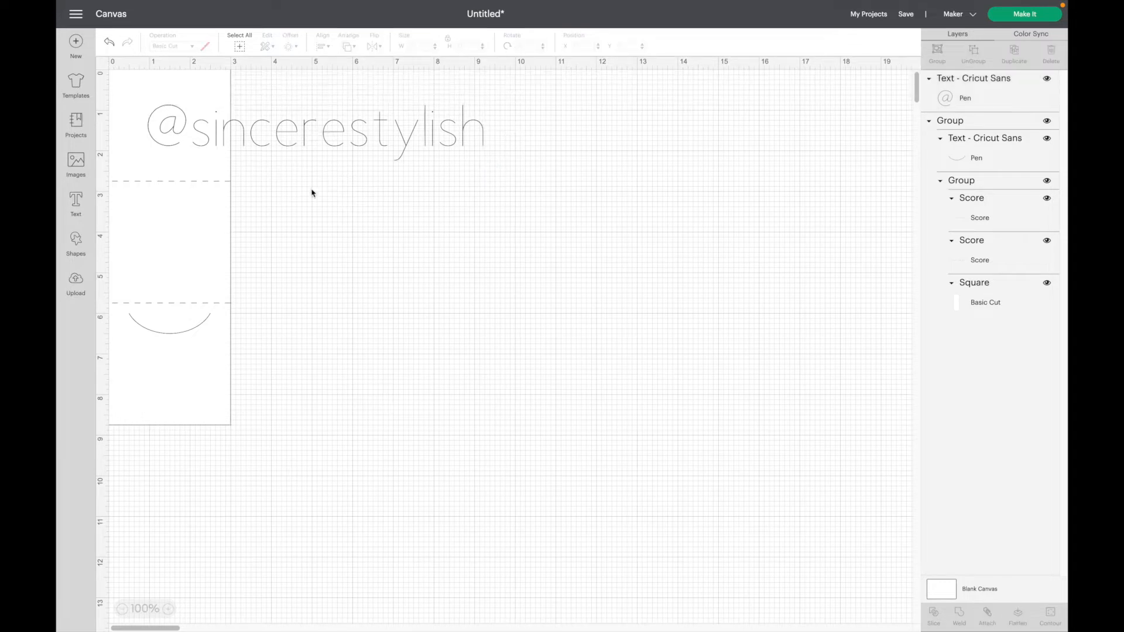
left_click(297, 139)
left_click(278, 73)
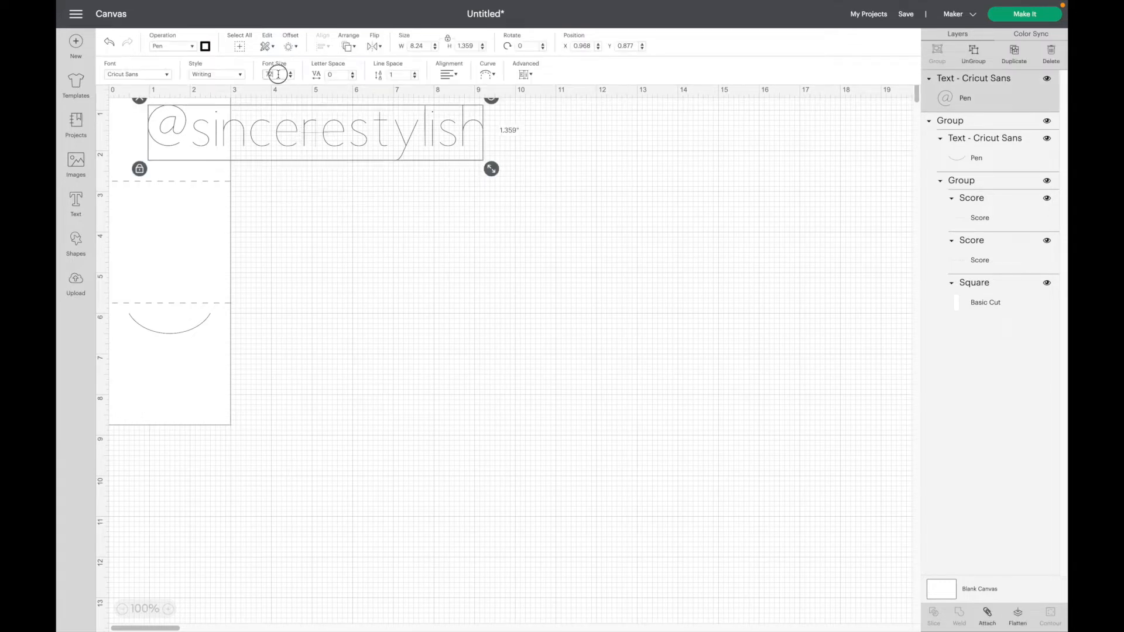
key("BackSpace")
key("BackSpace")
type("10")
key("Return")
left_click_drag(183, 114, 339, 251)
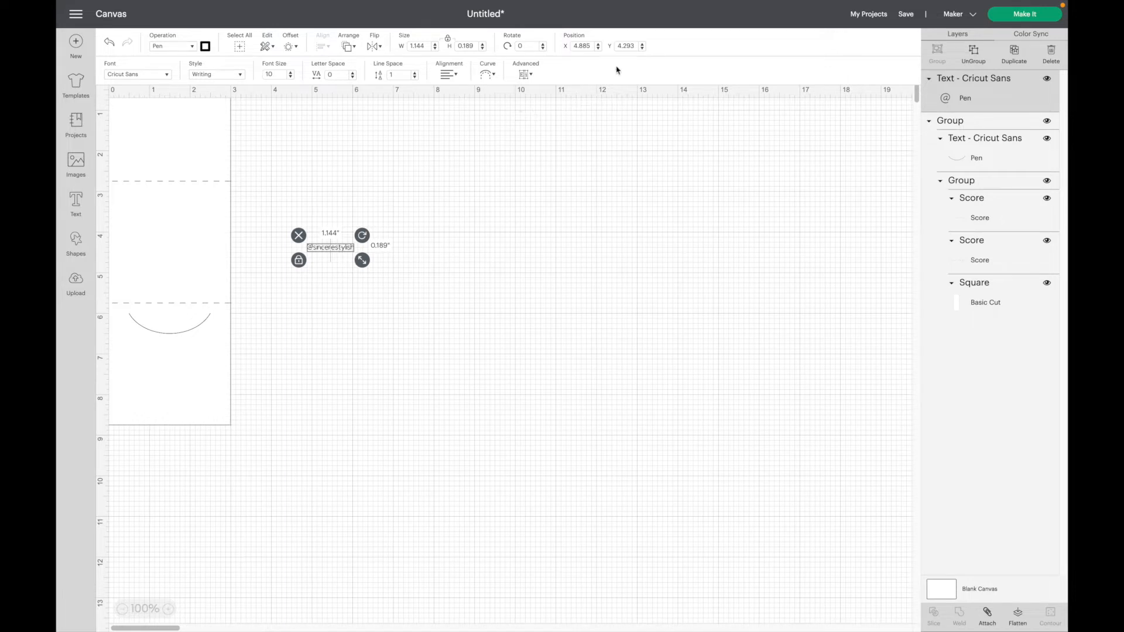
left_click(625, 47)
type("4.135")
key("Return")
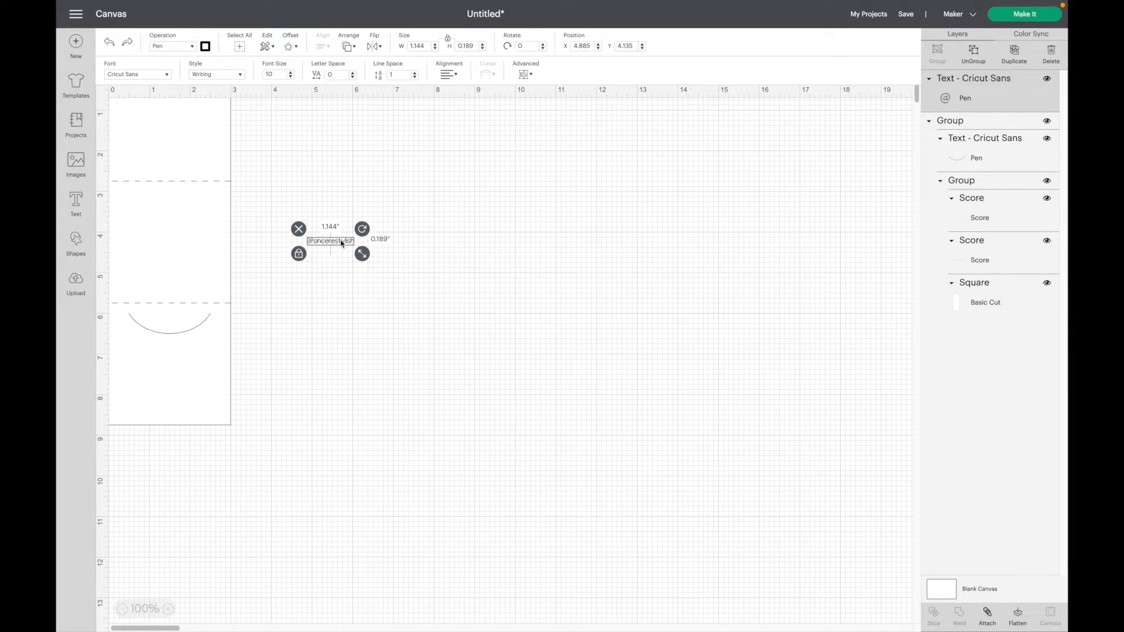
left_click(205, 46)
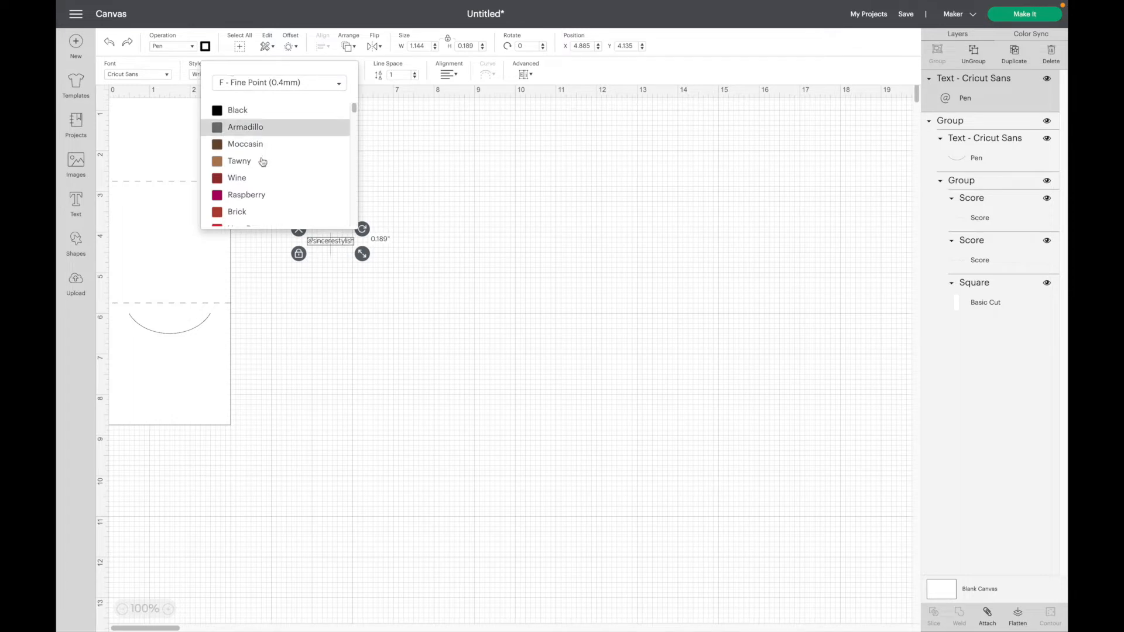
left_click(258, 196)
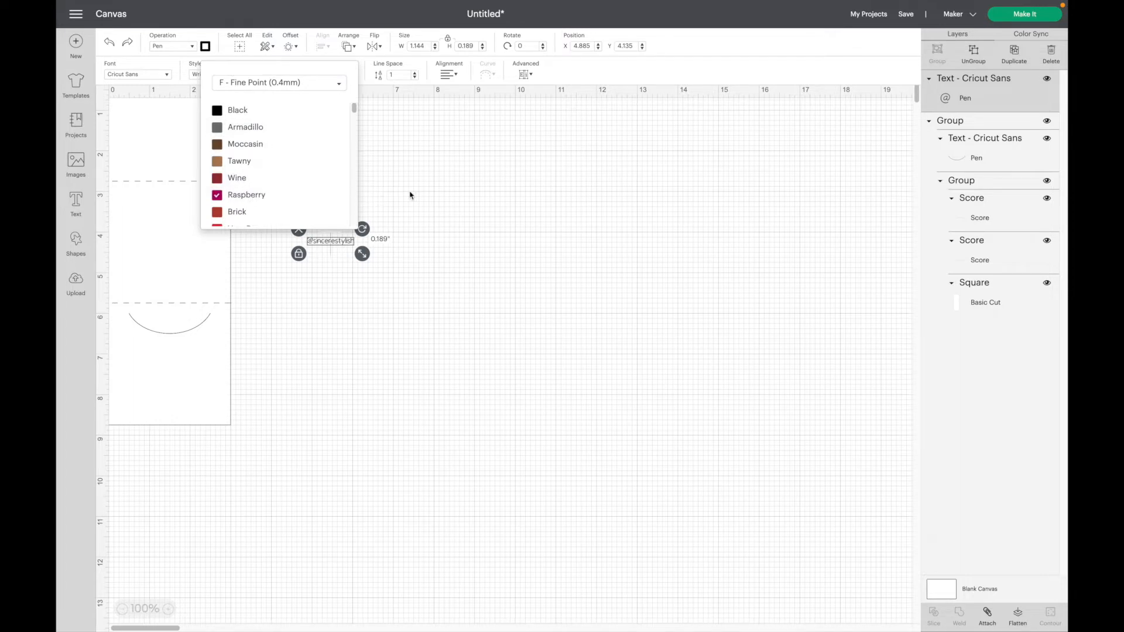
left_click(440, 192)
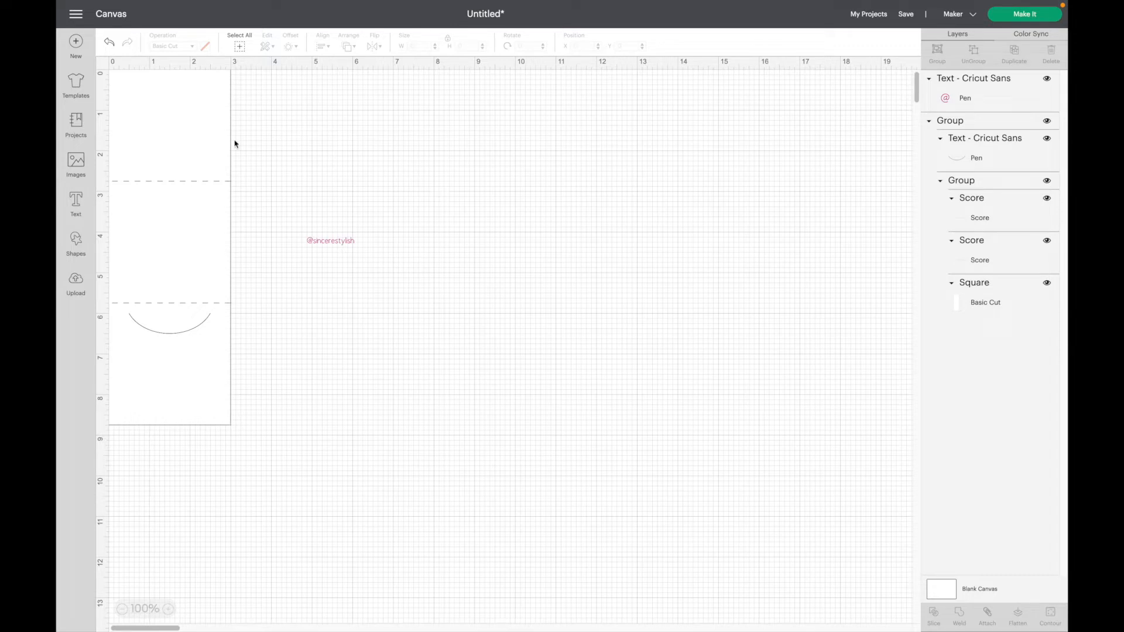
left_click(77, 246)
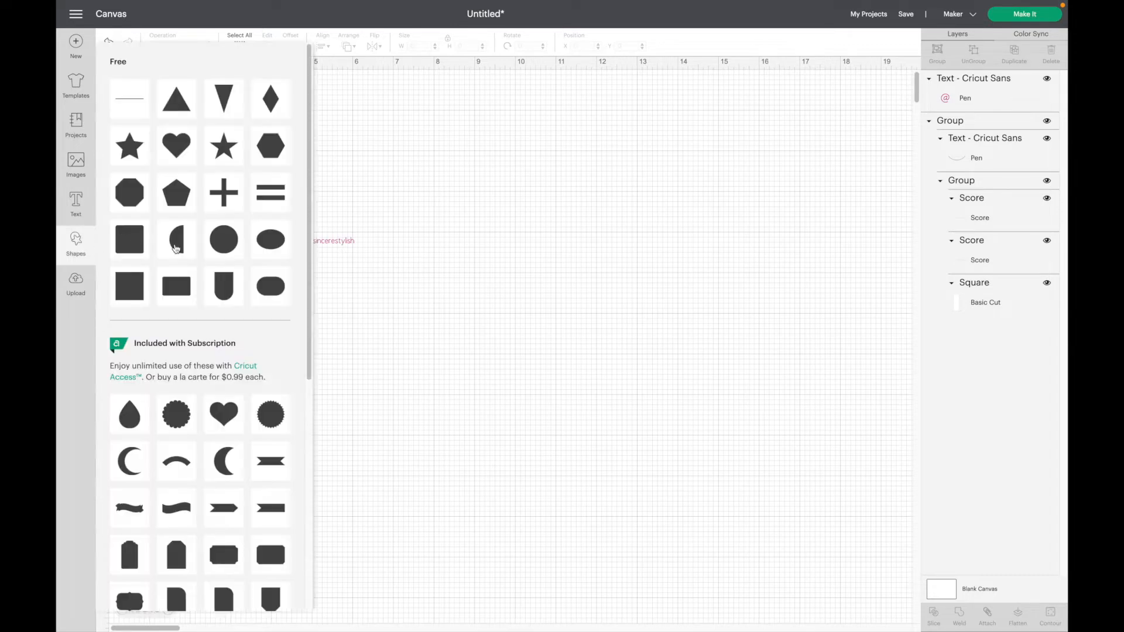
left_click(223, 244)
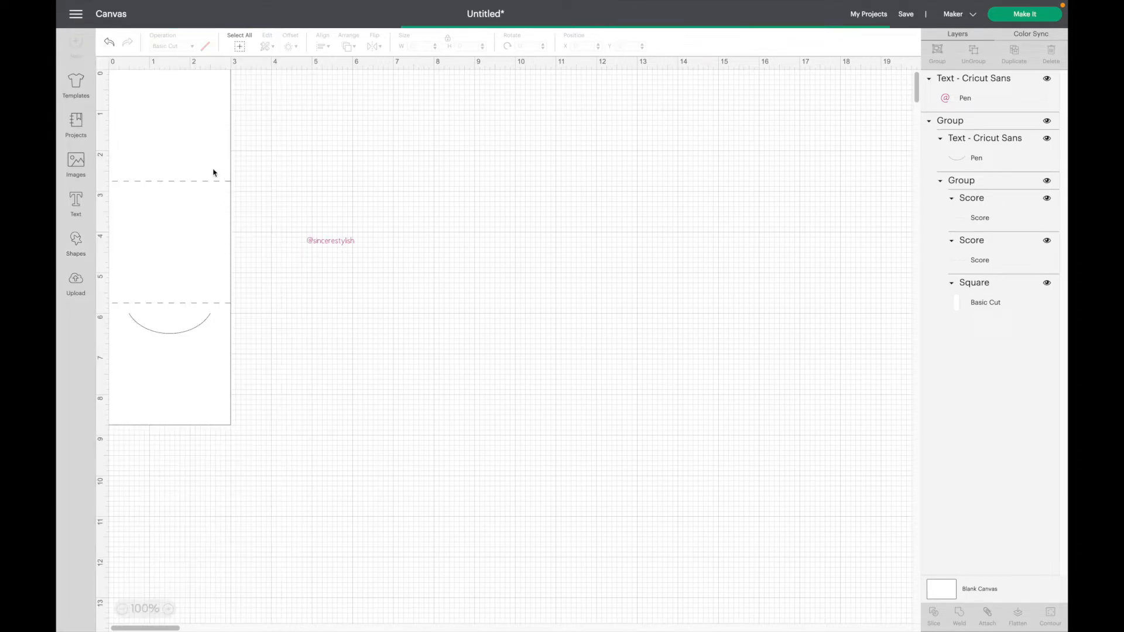
left_click_drag(257, 214, 469, 241)
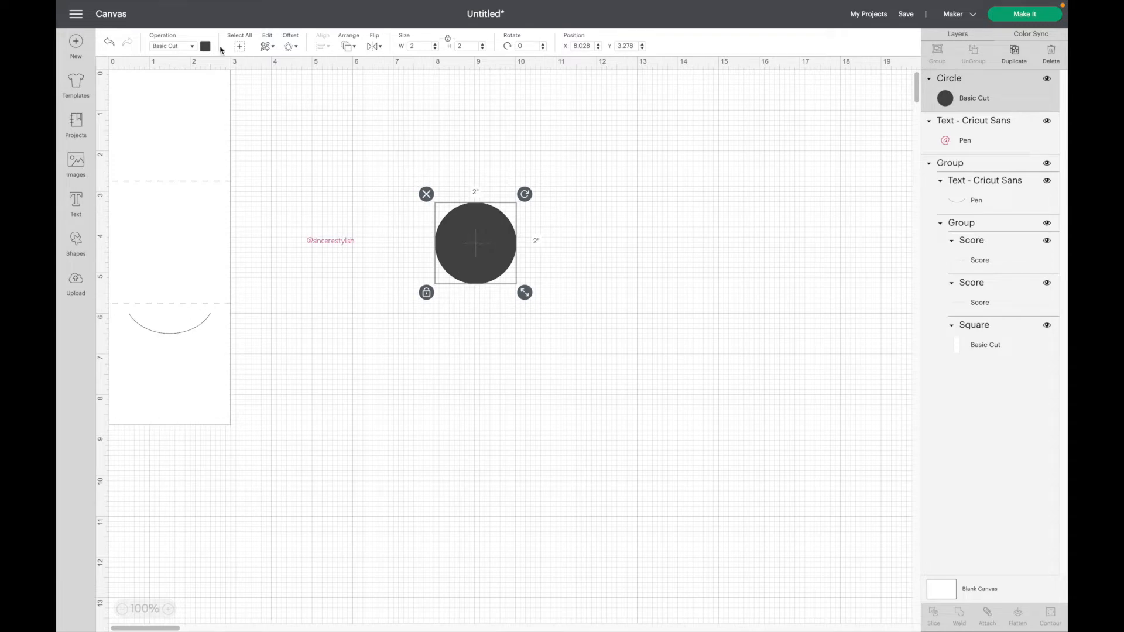
Step: Change the circle to a pen drawing in Raspberry and set its width to 1.5 inches
left_click(192, 47)
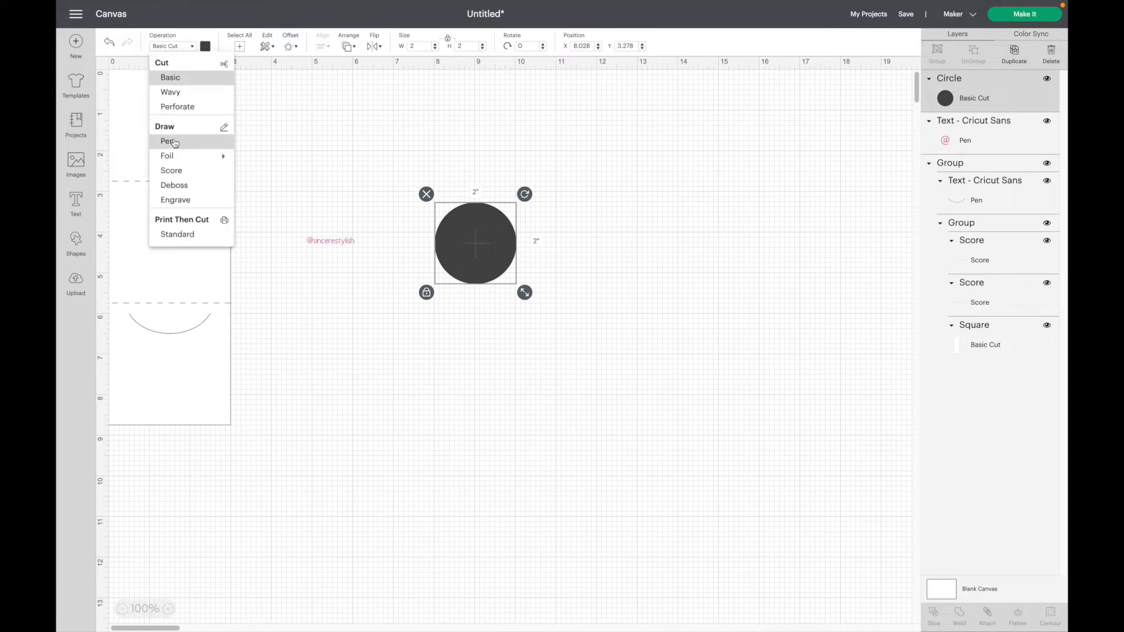
left_click(171, 142)
left_click(206, 46)
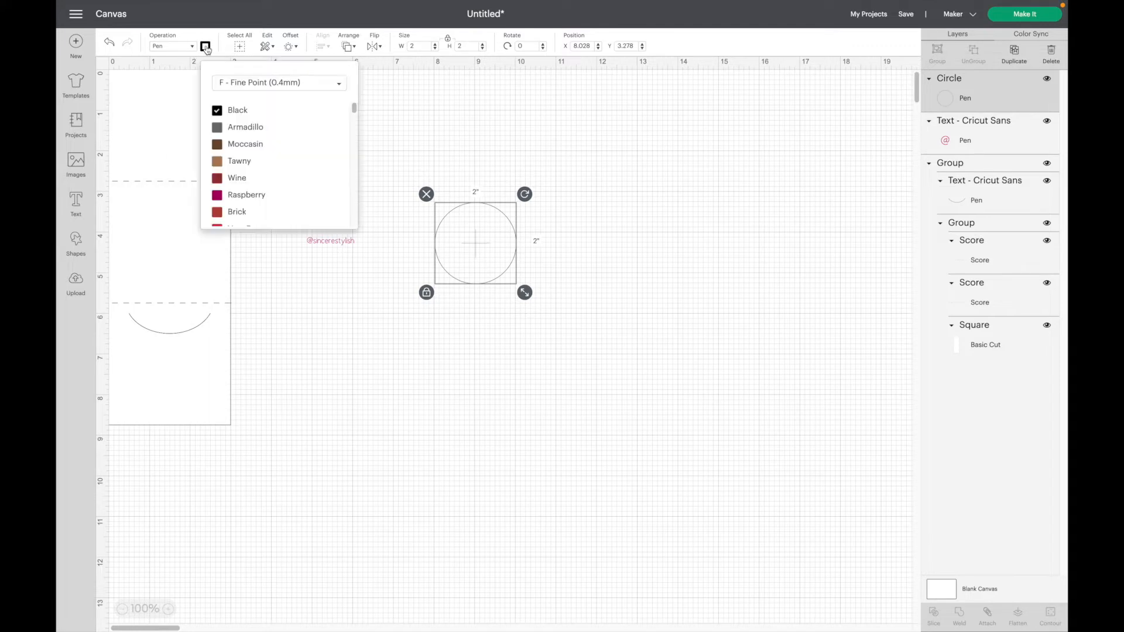
left_click(237, 200)
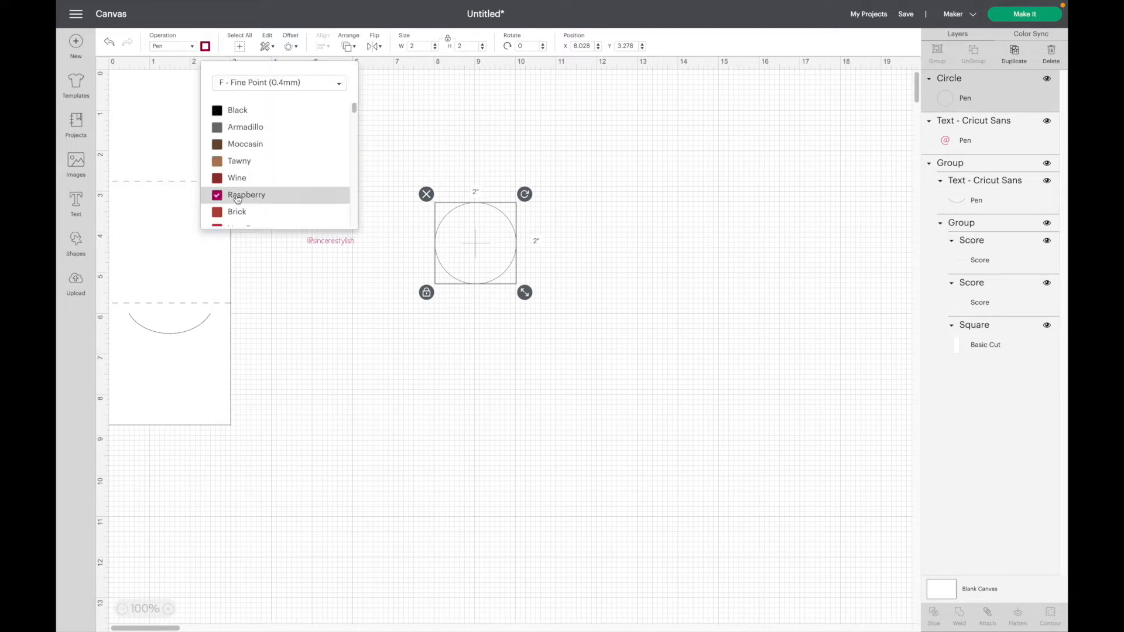
left_click(417, 45)
key("BackSpace")
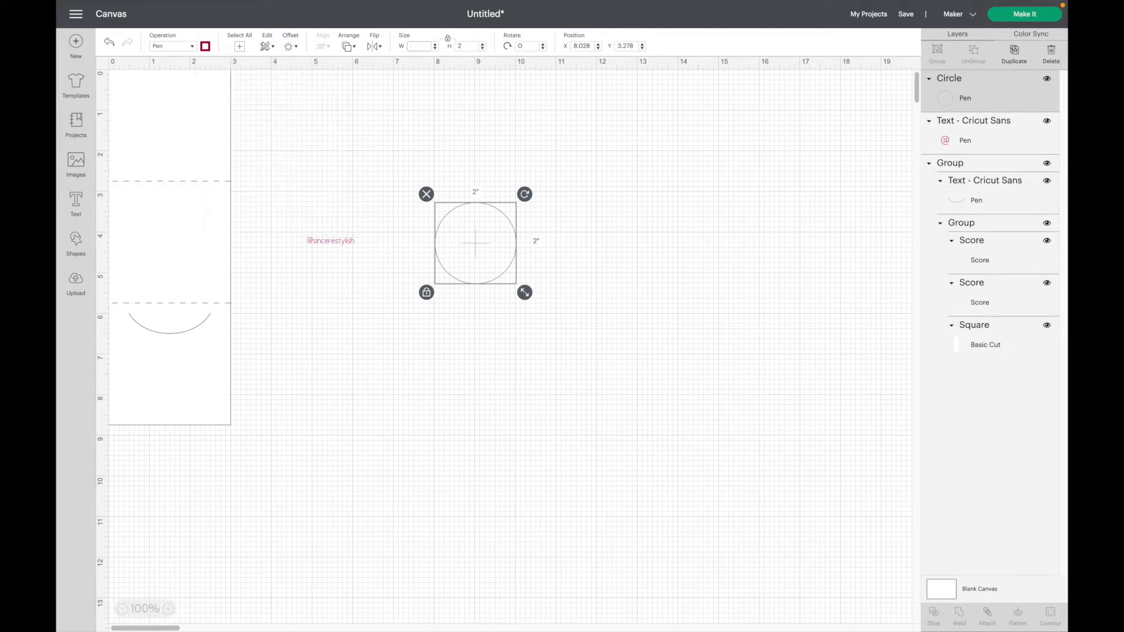
type("1.5")
key("Return")
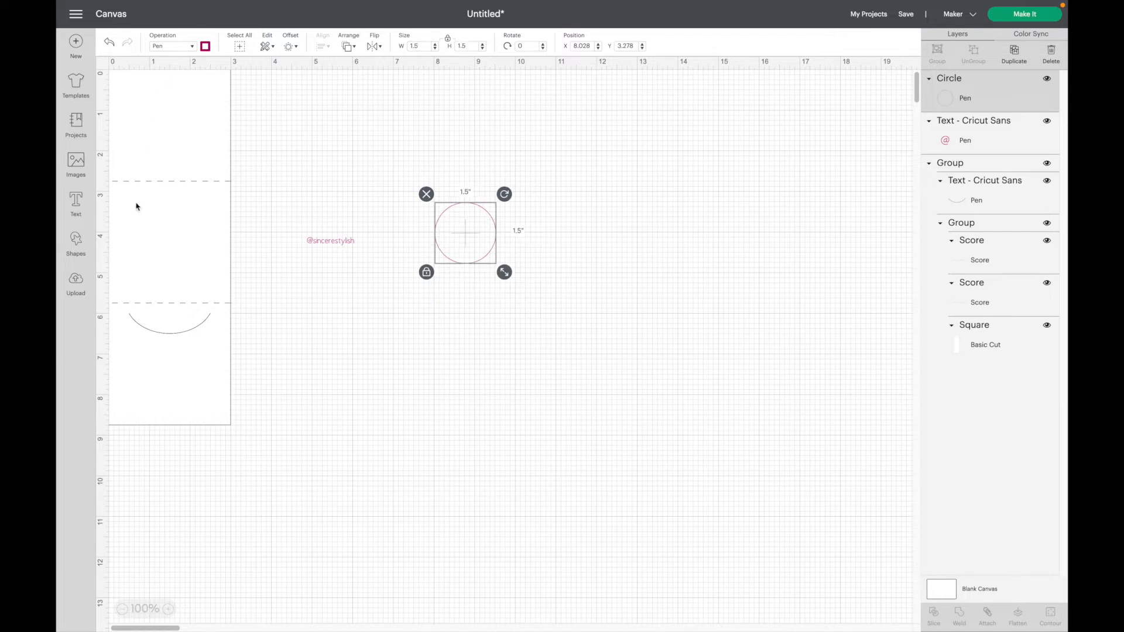
Step: Add a heart shape and change it to a pen drawing in Moccasin
left_click(80, 246)
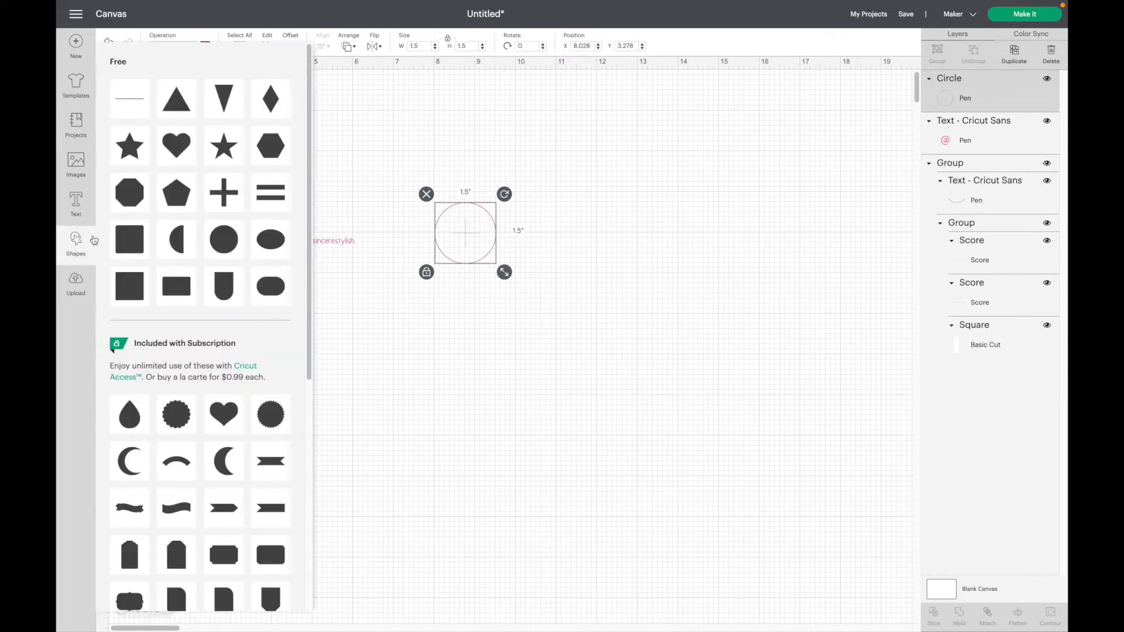
left_click(183, 153)
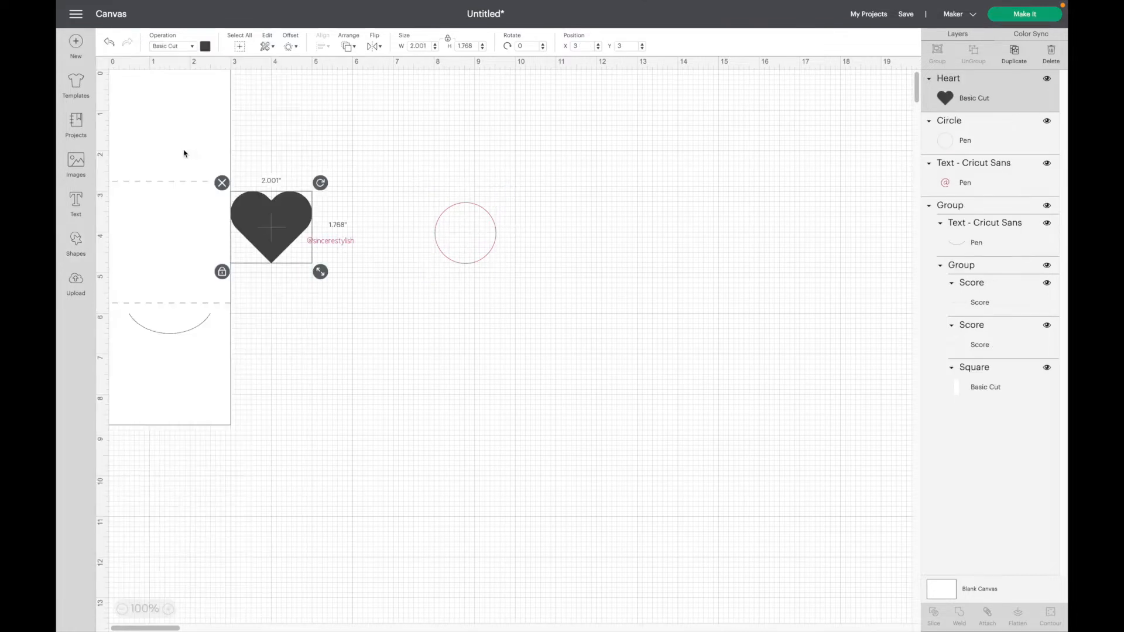
left_click(192, 47)
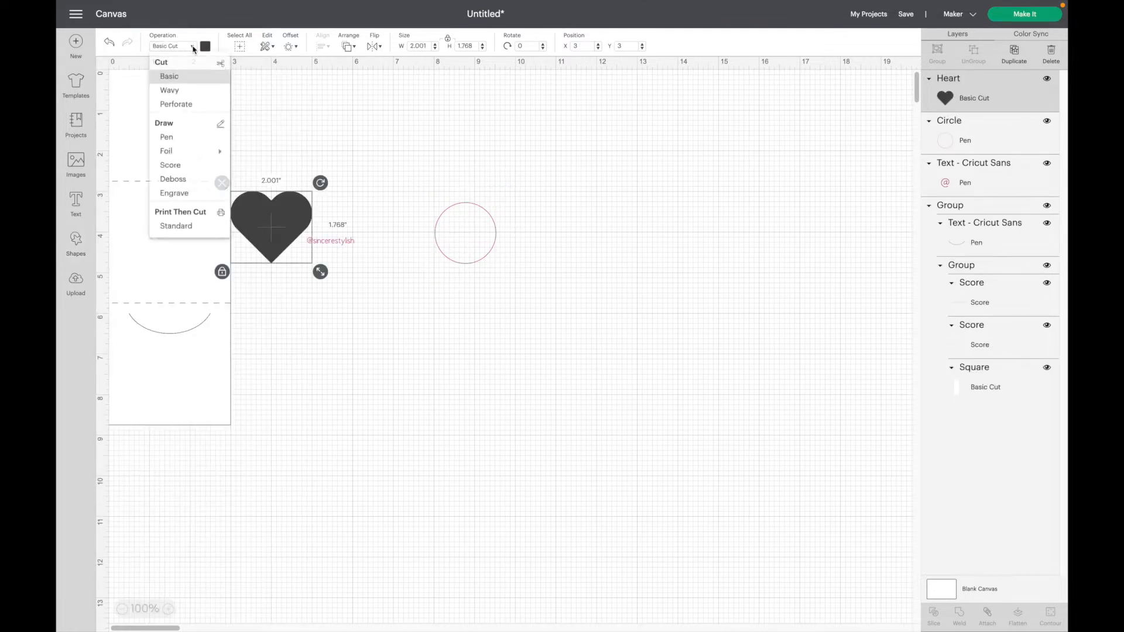
left_click(178, 146)
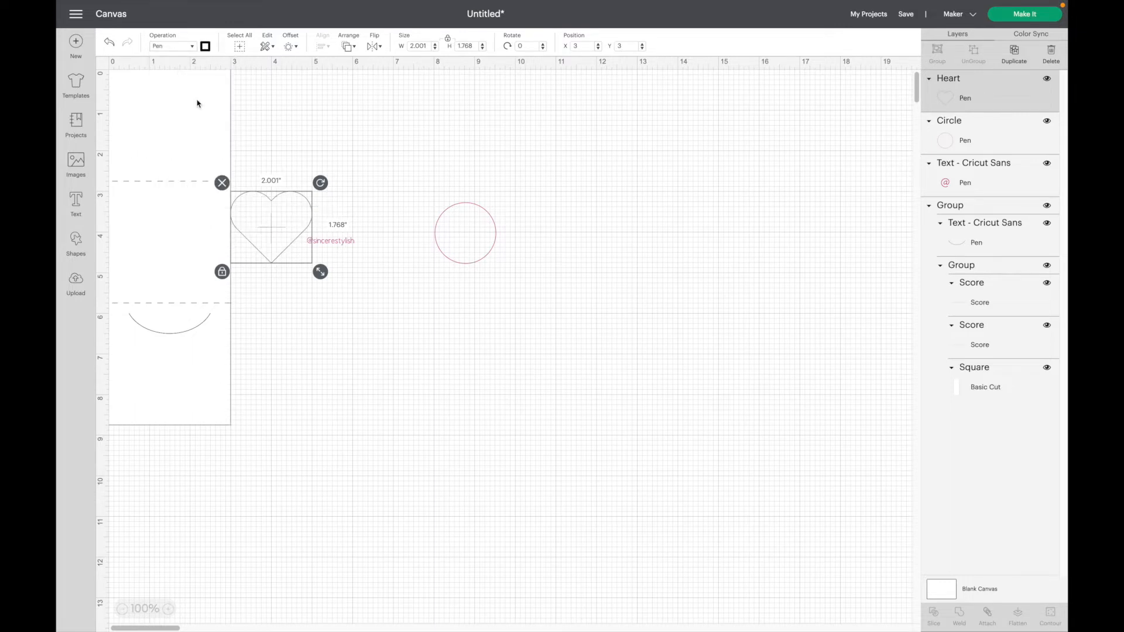
left_click(205, 46)
left_click(246, 145)
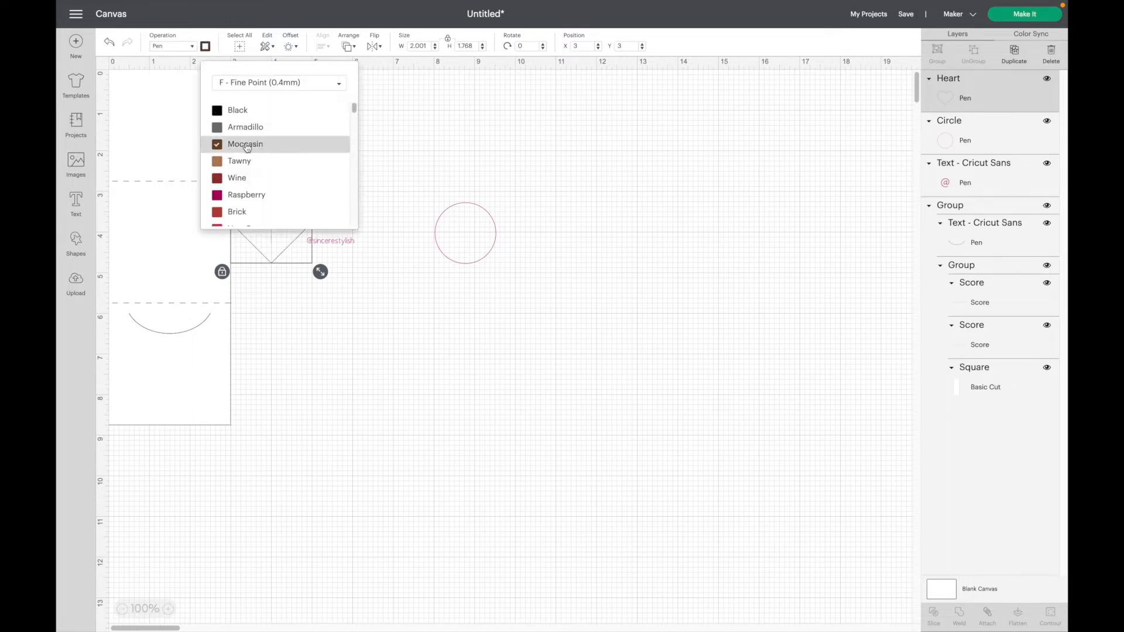
left_click(315, 345)
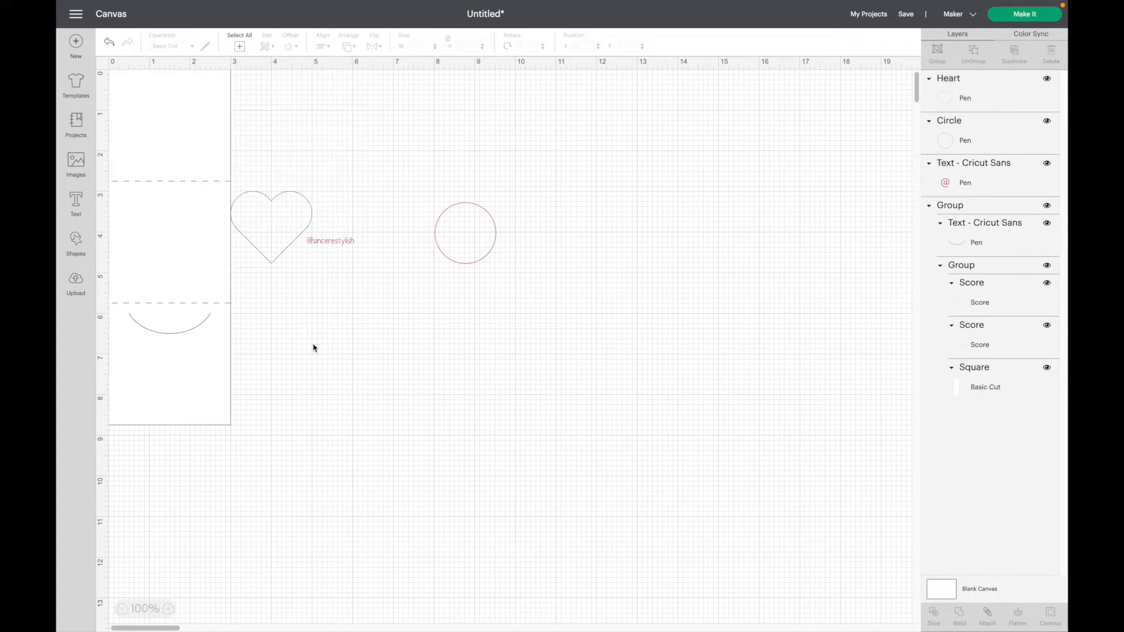
Step: Set the heart's width to 1 inch and move it above the circle to about X 9.5, Y 2.2
left_click(270, 231)
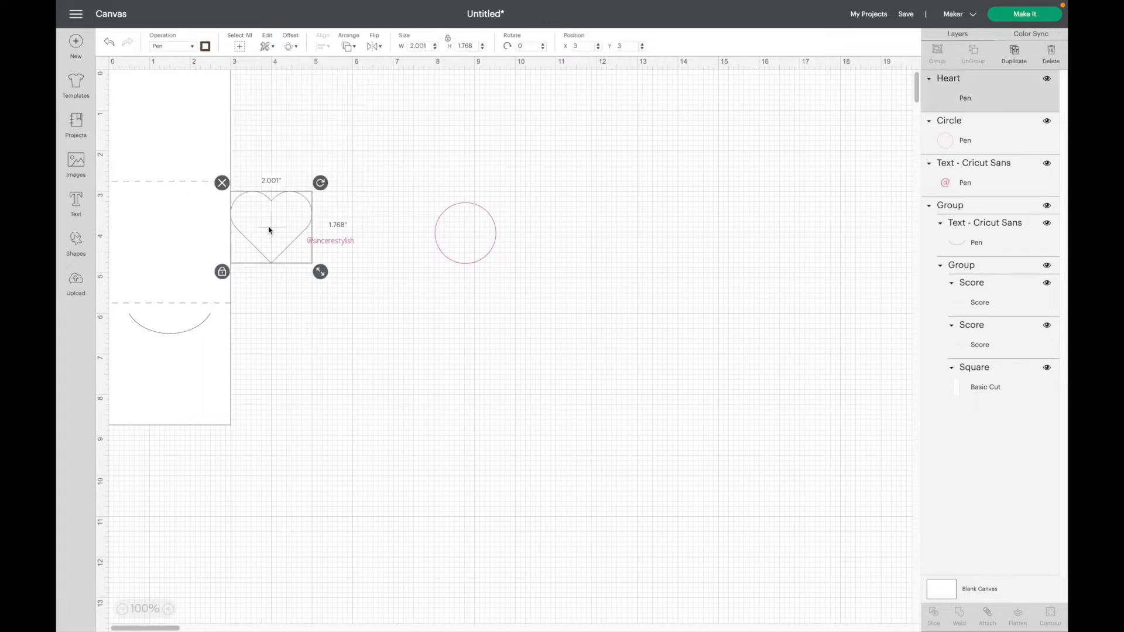
left_click(420, 46)
type("1")
key("Return")
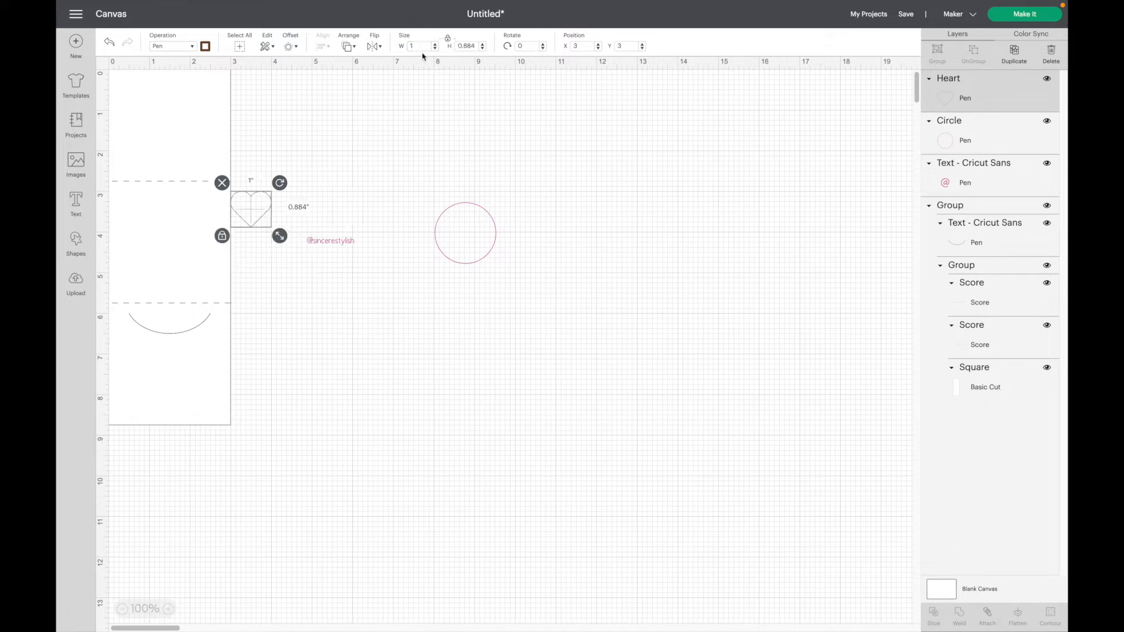
left_click_drag(284, 209, 528, 179)
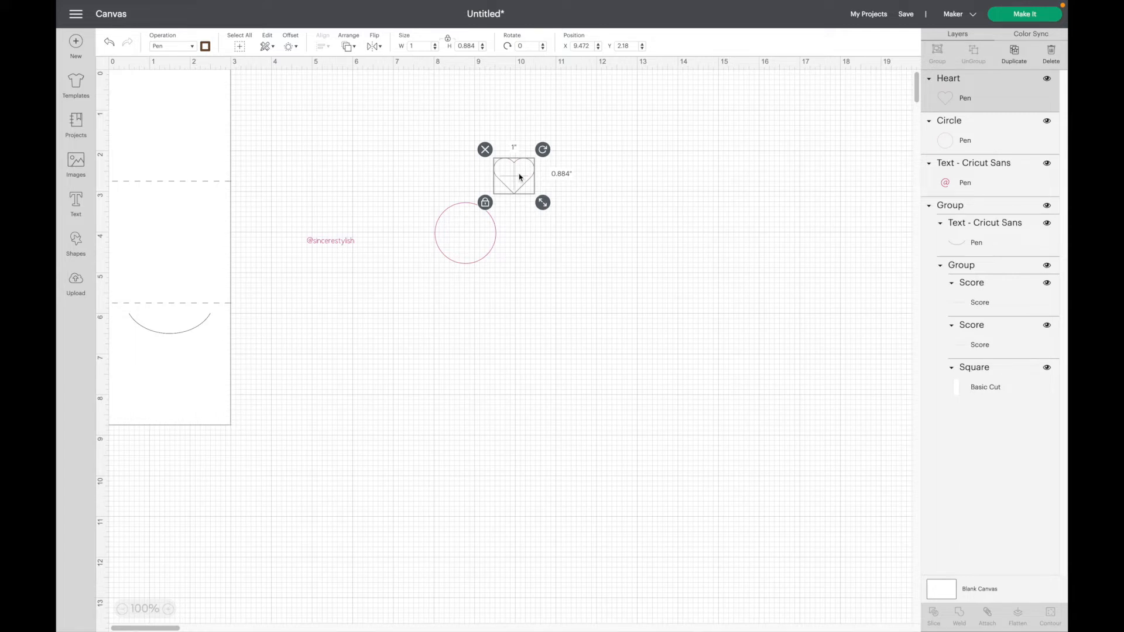
left_click(528, 227)
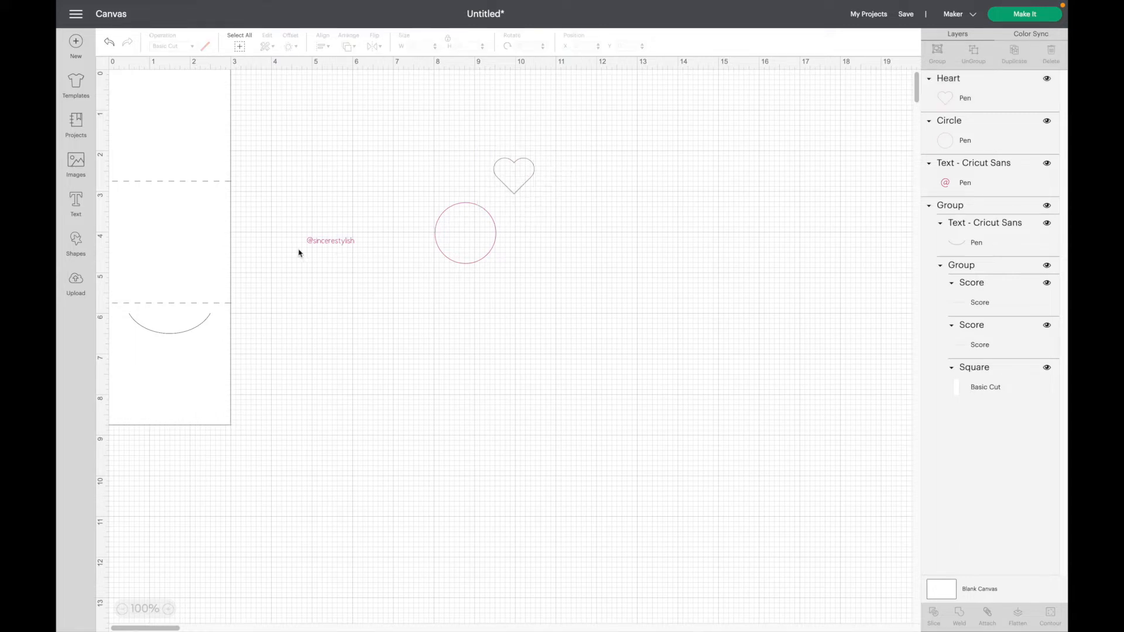
Step: Add the text "~" to the canvas and move it beside the circle to about X 10.8, Y 4.1
left_click(76, 205)
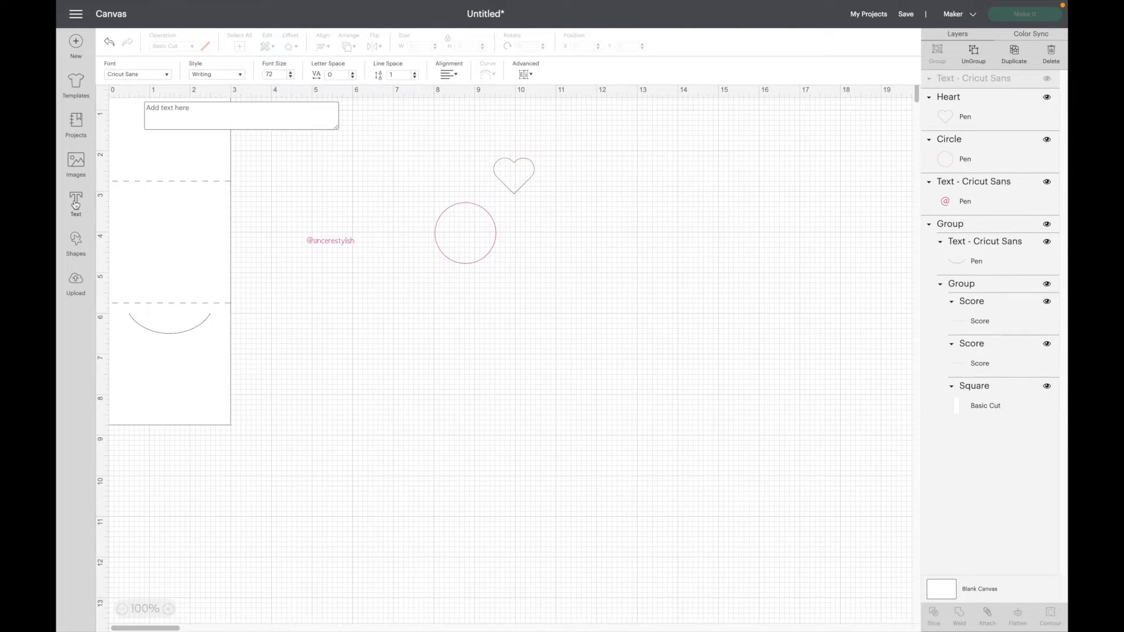
type("-")
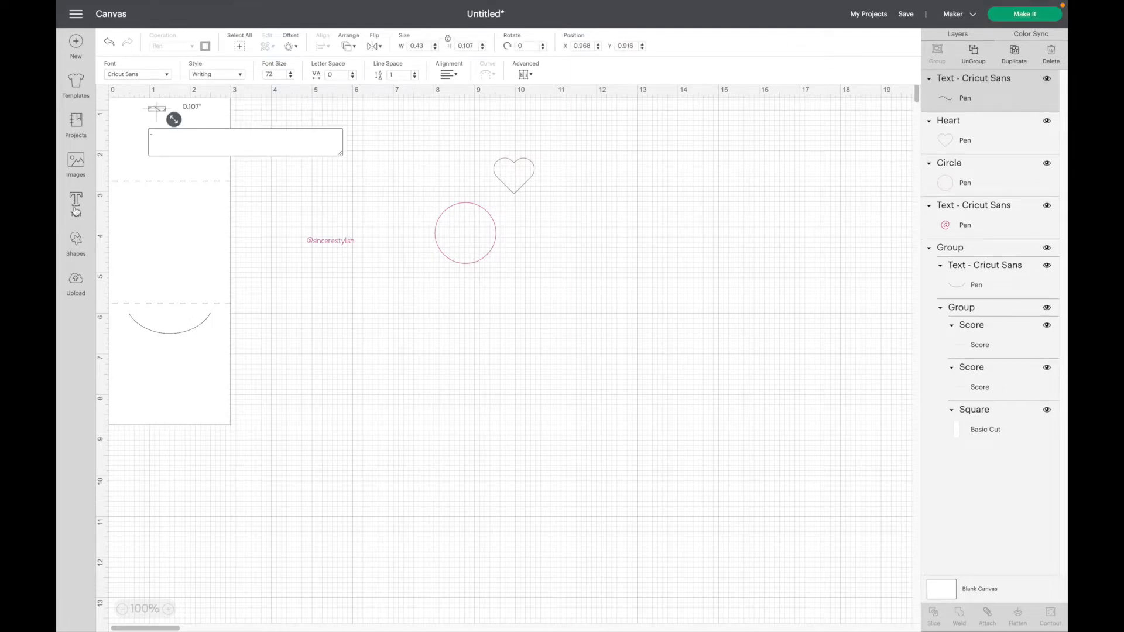
left_click(265, 283)
left_click_drag(157, 109, 561, 243)
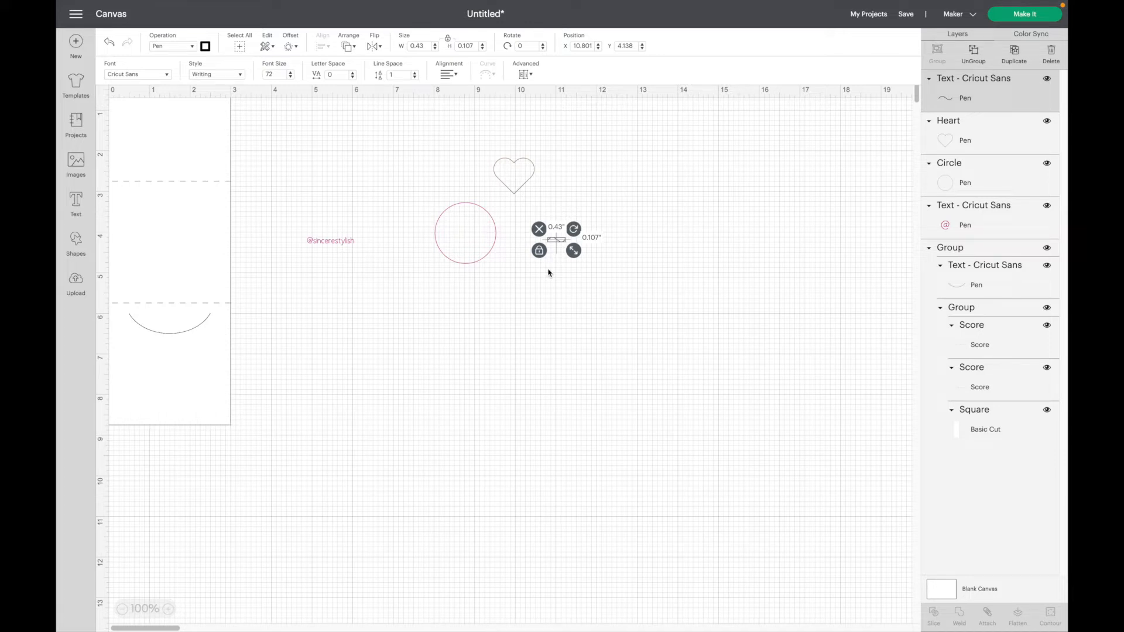
left_click(548, 269)
Step: Set the "~" text's width to 1.5 inches
left_click(556, 240)
left_click(416, 45)
type("1.5")
key("Return")
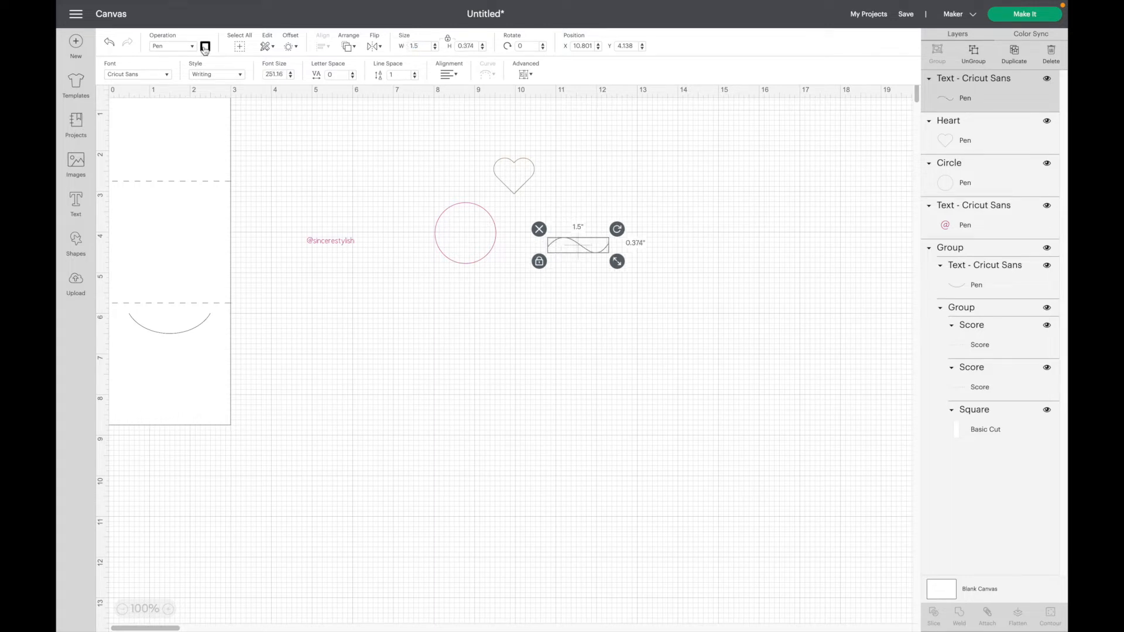
Step: Set the "~" text's pen colour to Cactus Pink
left_click(205, 46)
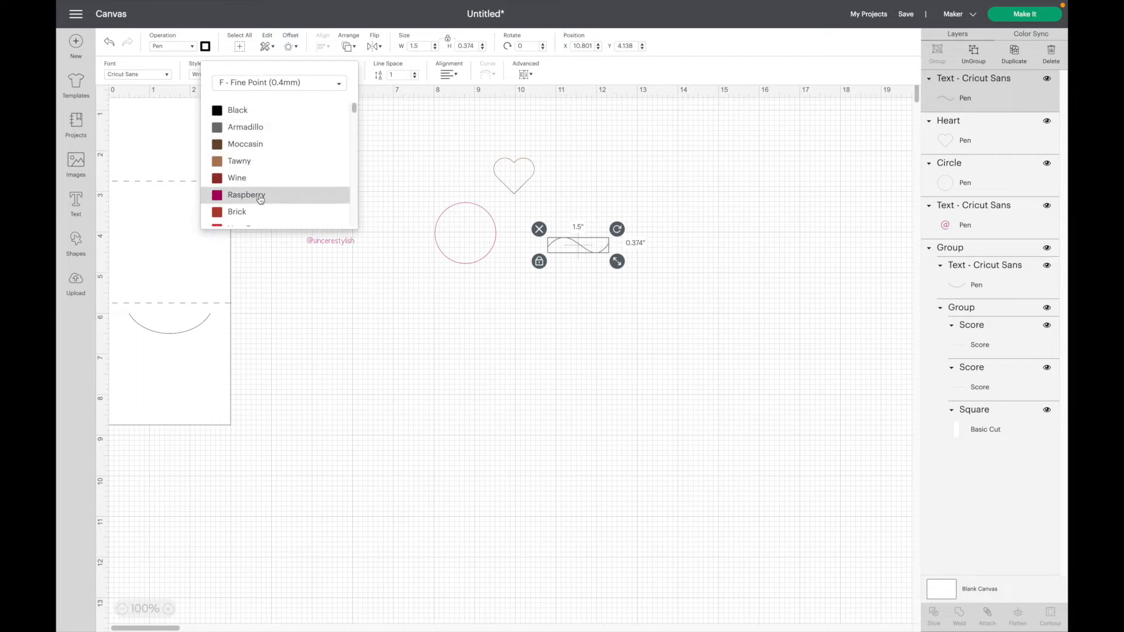
scroll(257, 193, "down", 3)
scroll(261, 200, "down", 2)
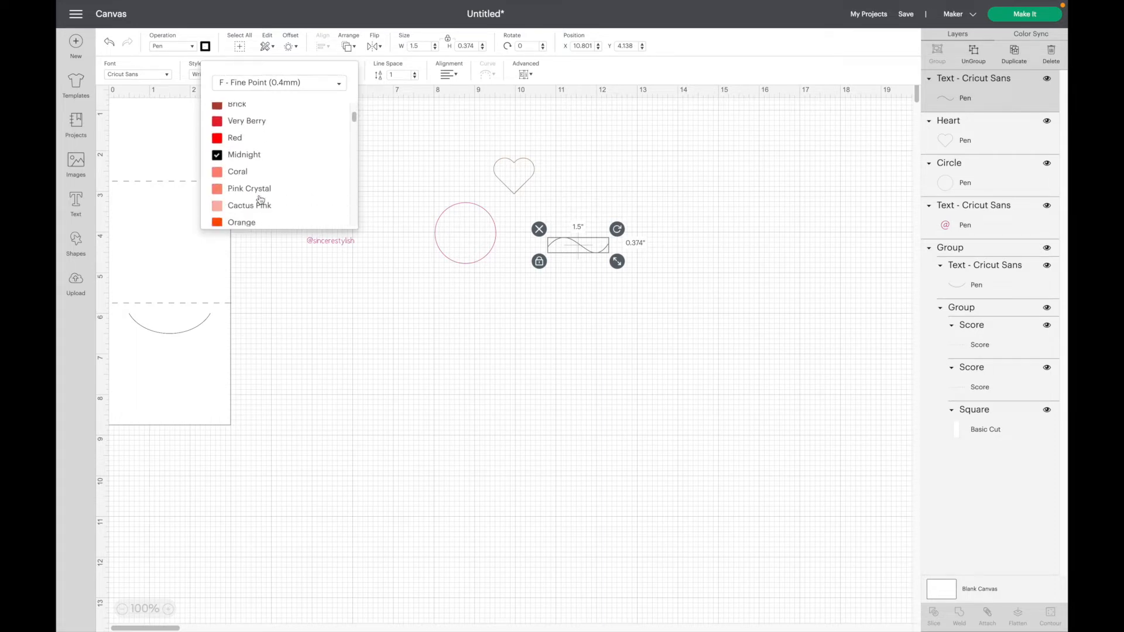
left_click(256, 206)
left_click(374, 301)
Step: Center the circle, heart and "~" text on one another and group them
left_click_drag(432, 140, 590, 301)
left_click(323, 46)
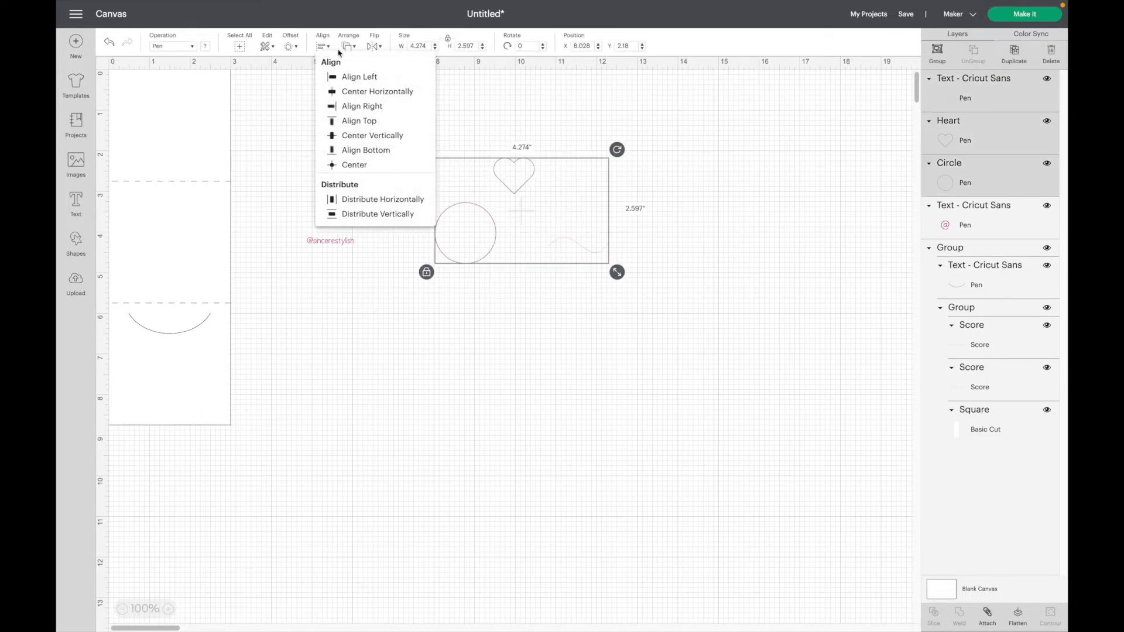
left_click(377, 166)
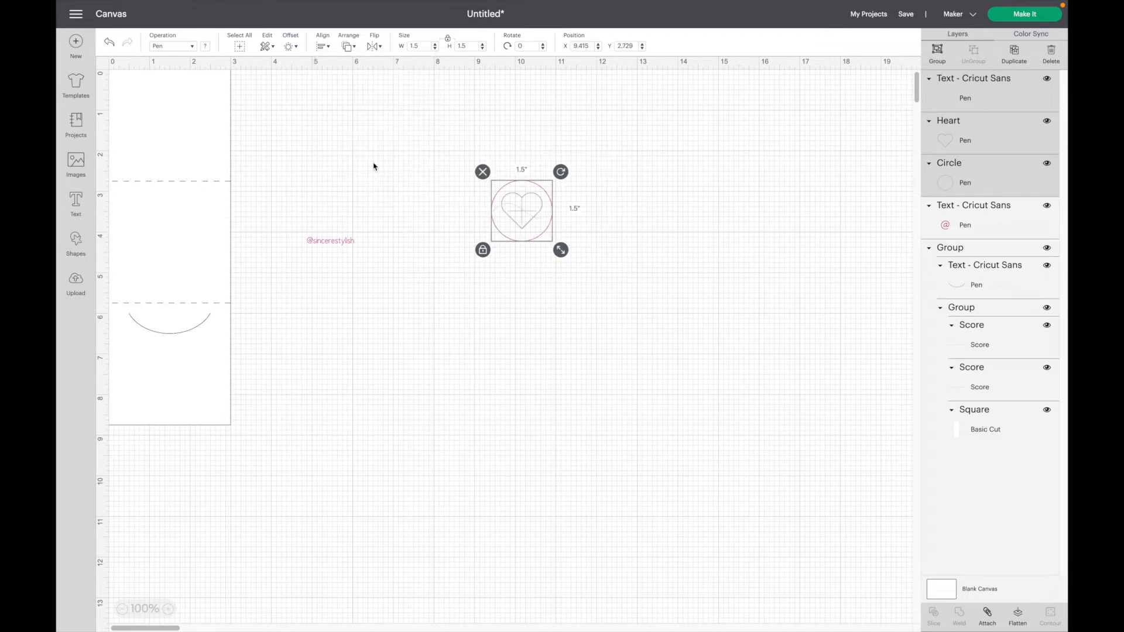
left_click(937, 53)
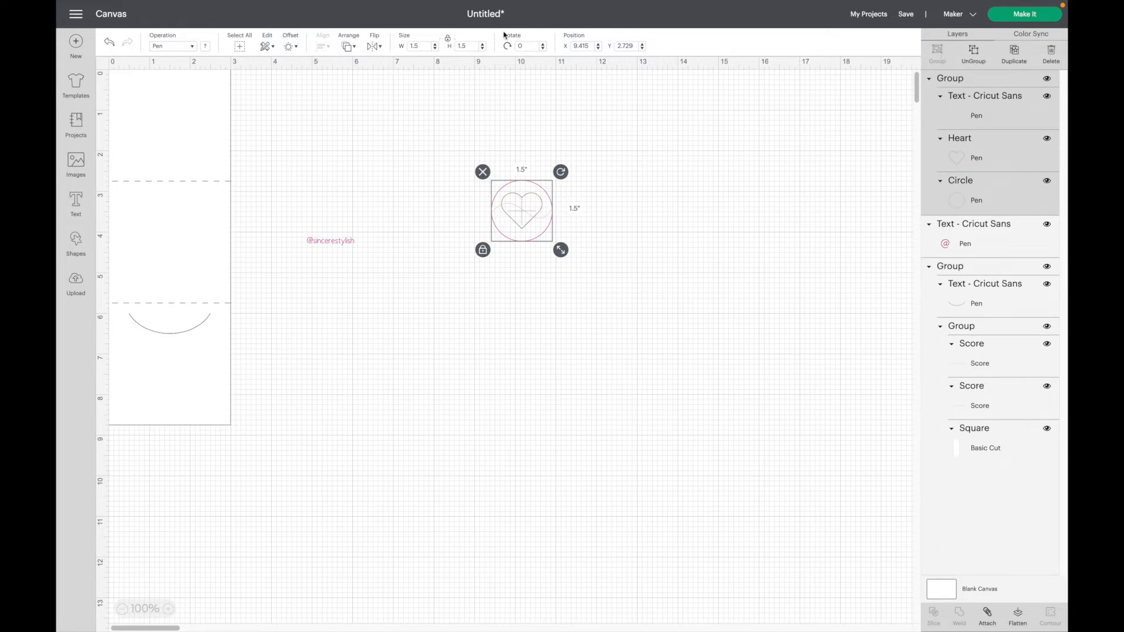
Step: Rotate the circle and heart group 180 degrees and set its Y position to .645
left_click(527, 47)
key("Return")
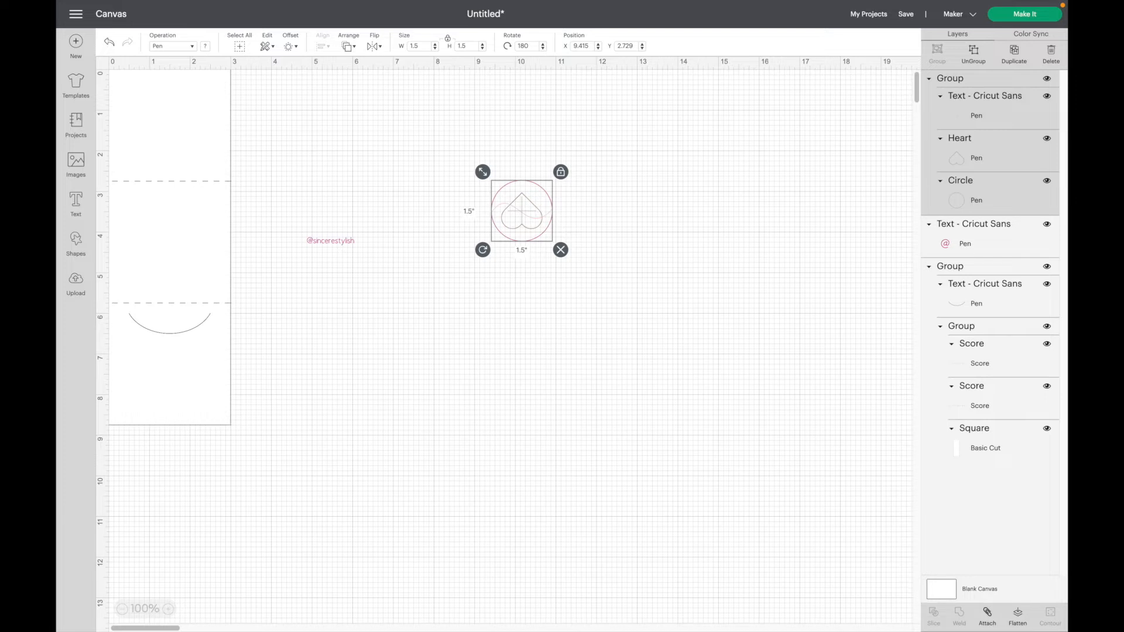
double_click(620, 46)
type(".645")
key("Return")
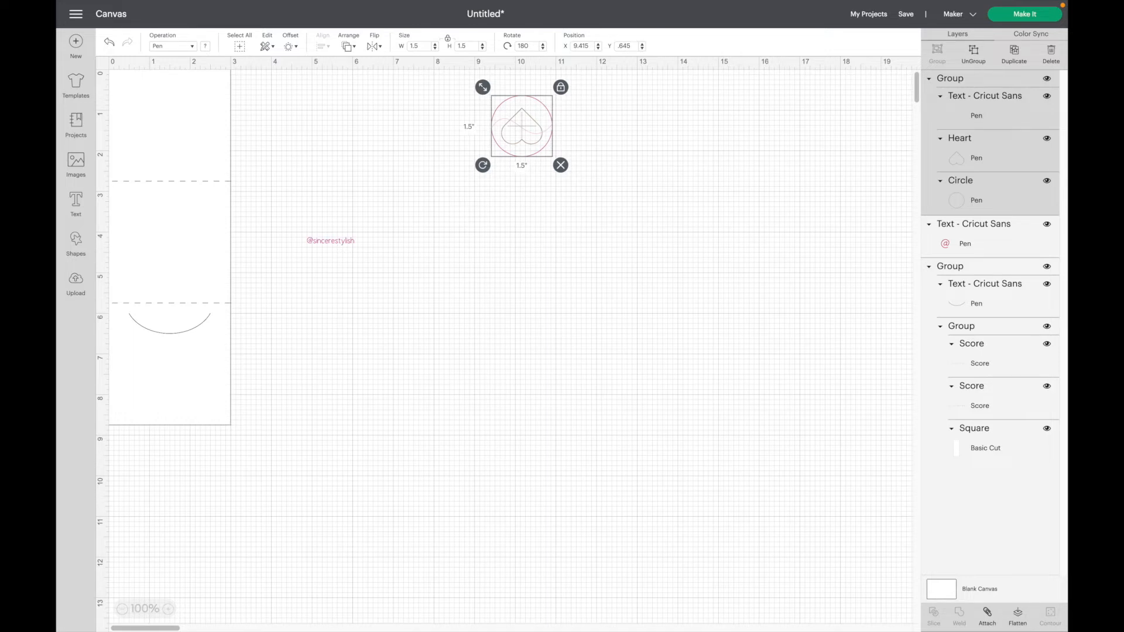
Step: Center all the canvas objects horizontally on one another and attach them together
left_click(239, 47)
left_click(322, 46)
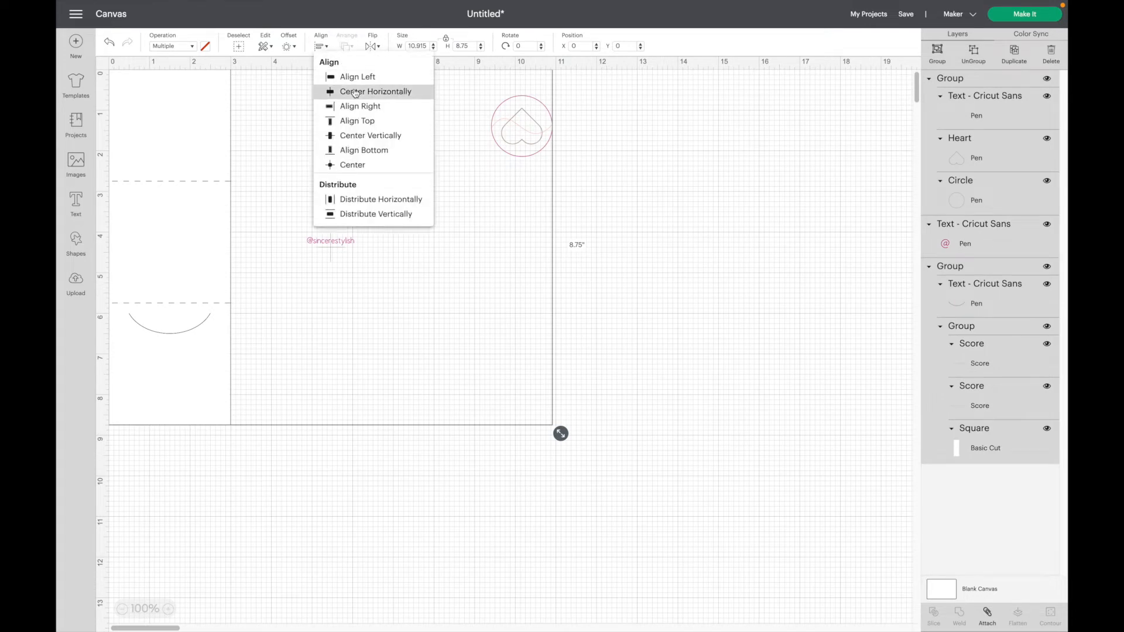
left_click(355, 93)
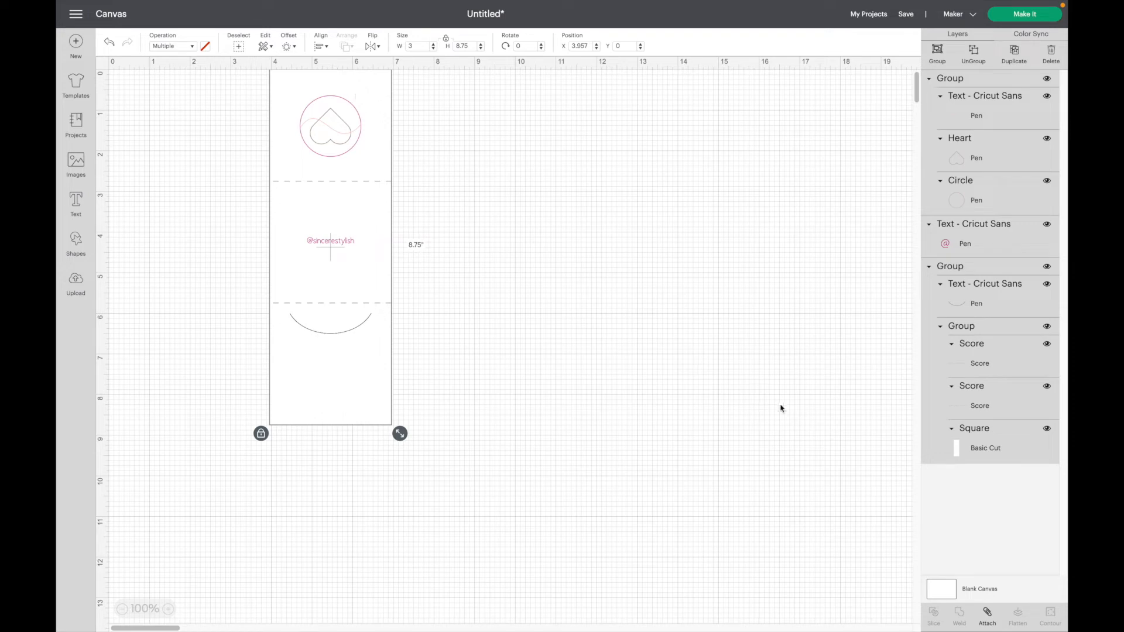
left_click(989, 616)
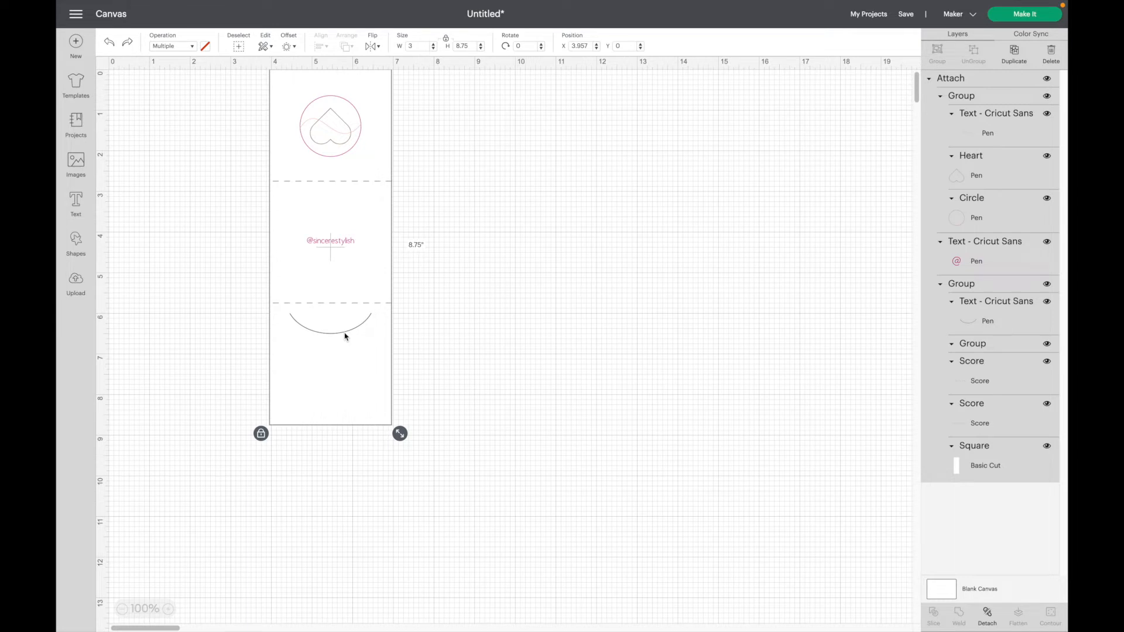
Step: Change the curved line's operation to standard Print Then Cut and set its print colour to white
left_click(974, 321)
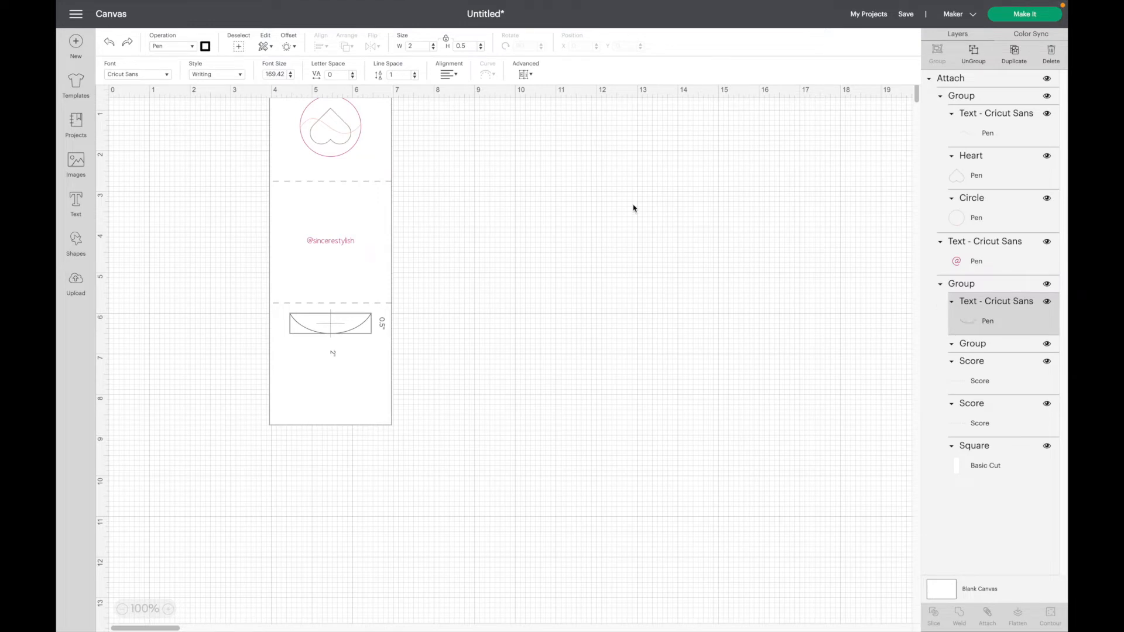
left_click(194, 48)
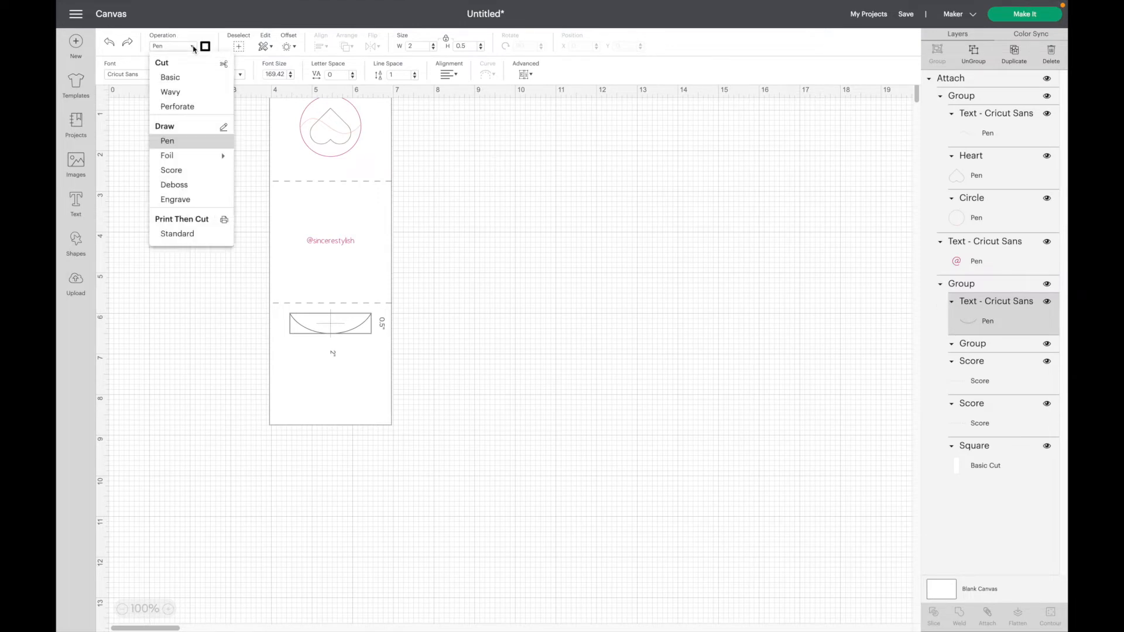
left_click(192, 84)
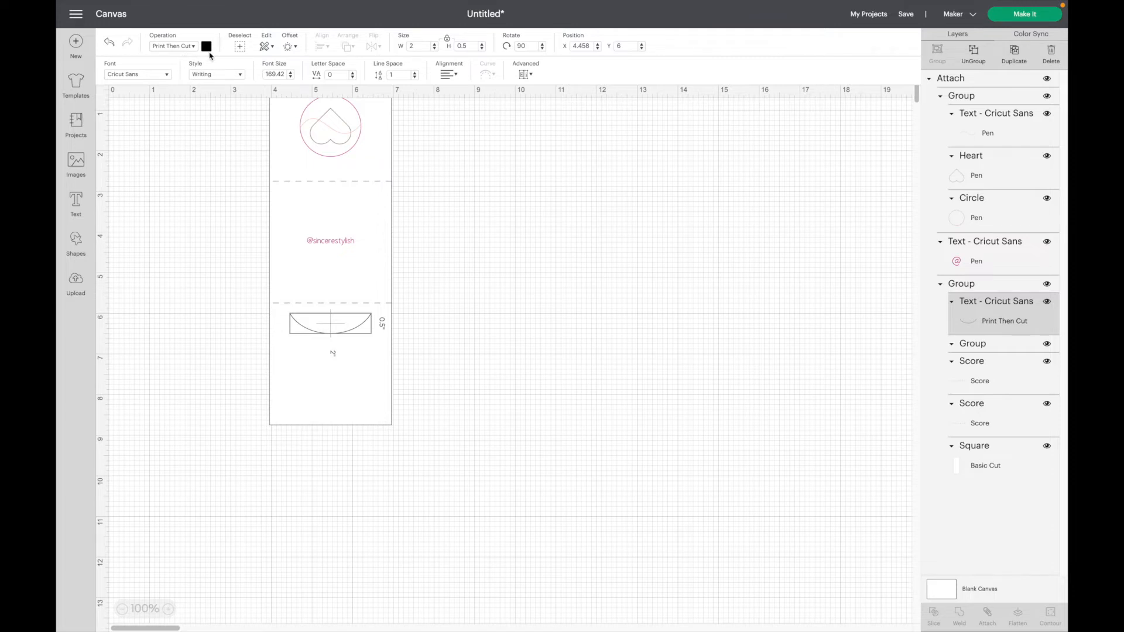
left_click(206, 47)
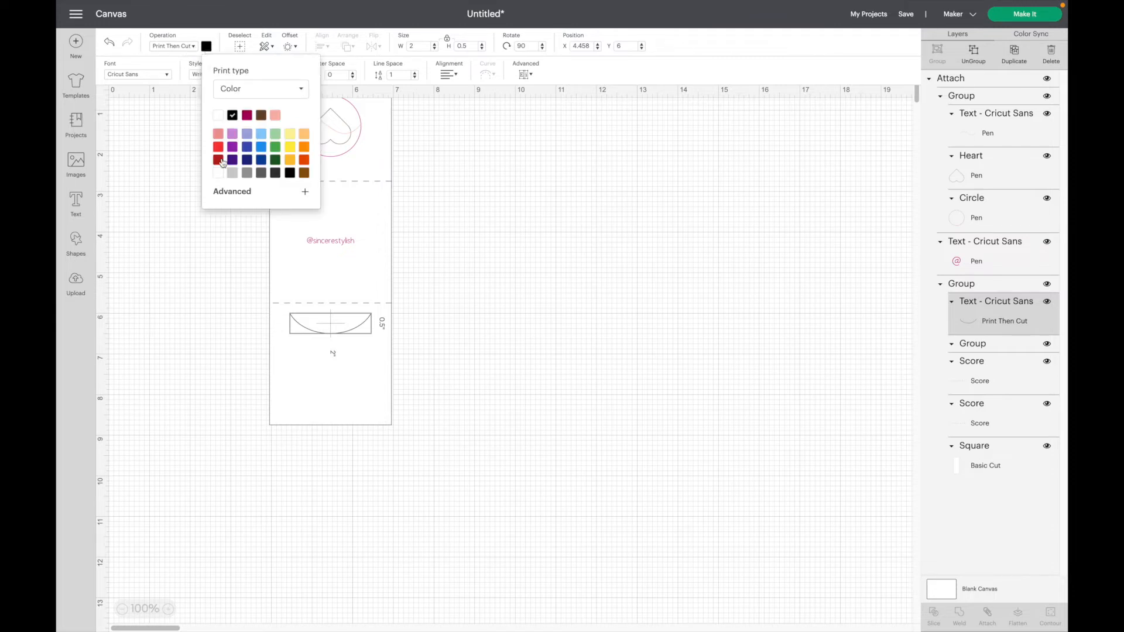
left_click(218, 174)
left_click(491, 277)
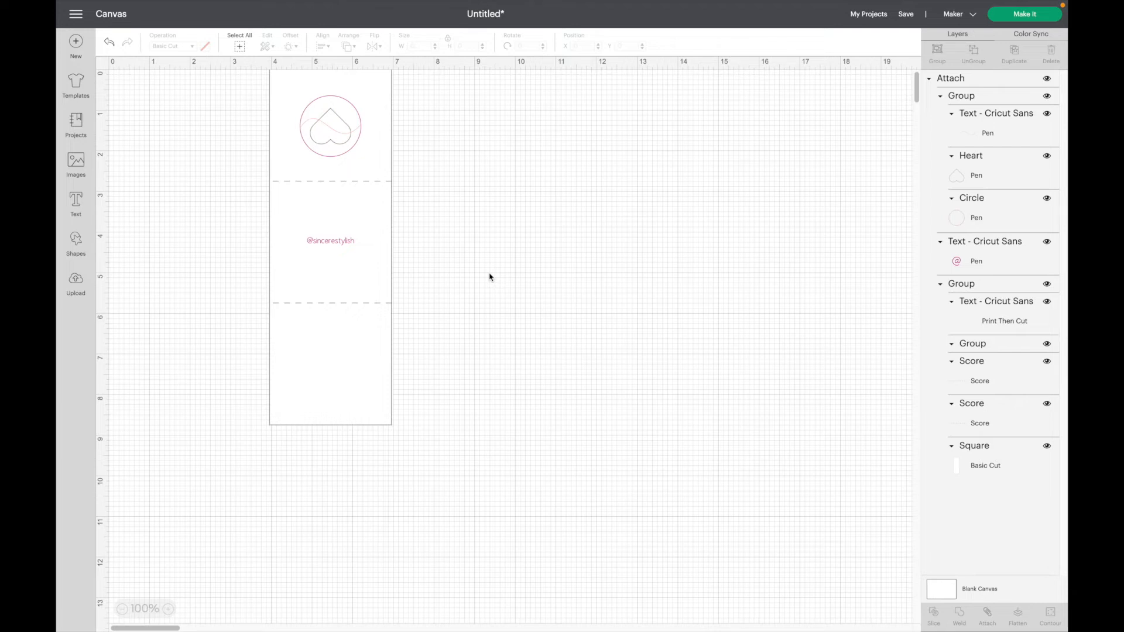
Step: Duplicate the attached card piece and place the copy beside the original with a small gap
left_click(334, 279)
right_click(335, 282)
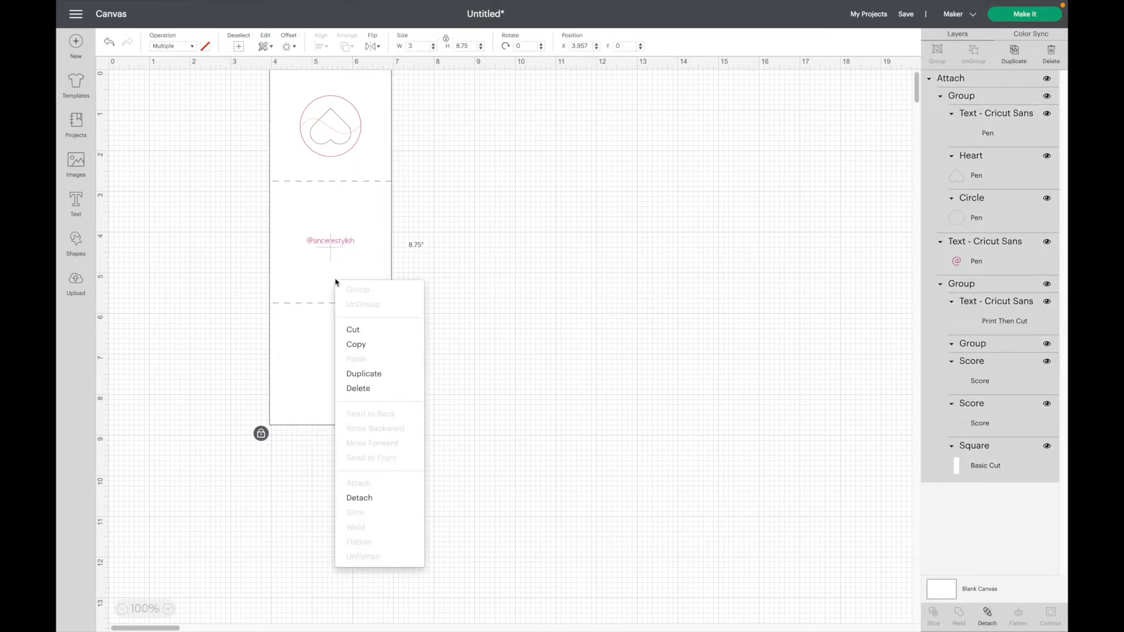
left_click(382, 374)
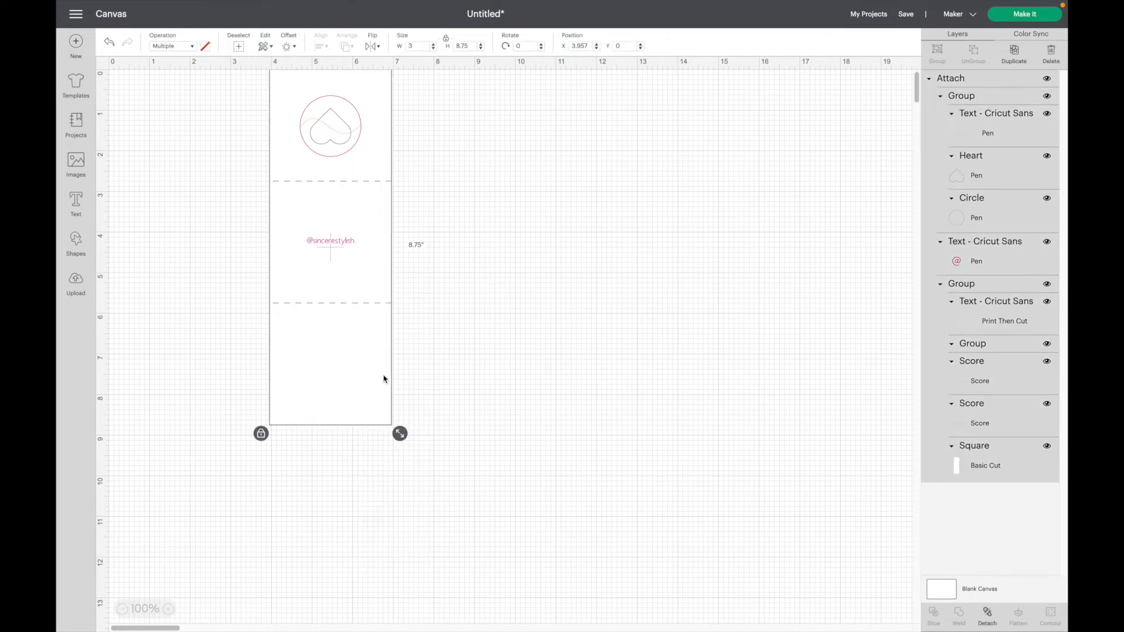
left_click_drag(353, 301, 494, 298)
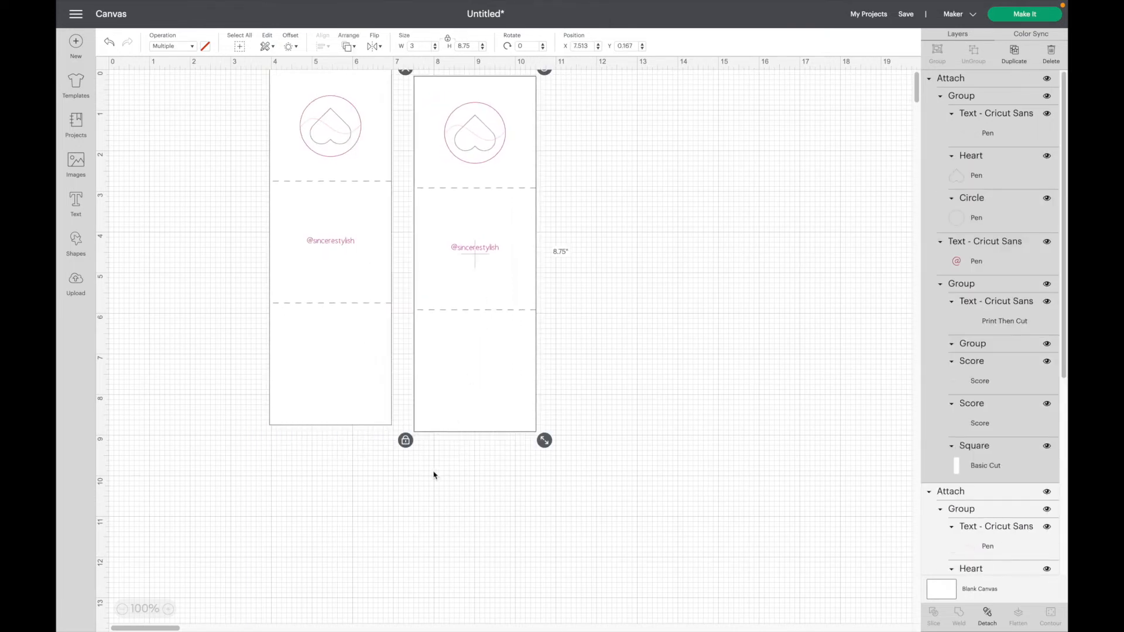
Step: Center both card pieces vertically on each other and attach them together
left_click(234, 348)
left_click_drag(651, 468, 652, 470)
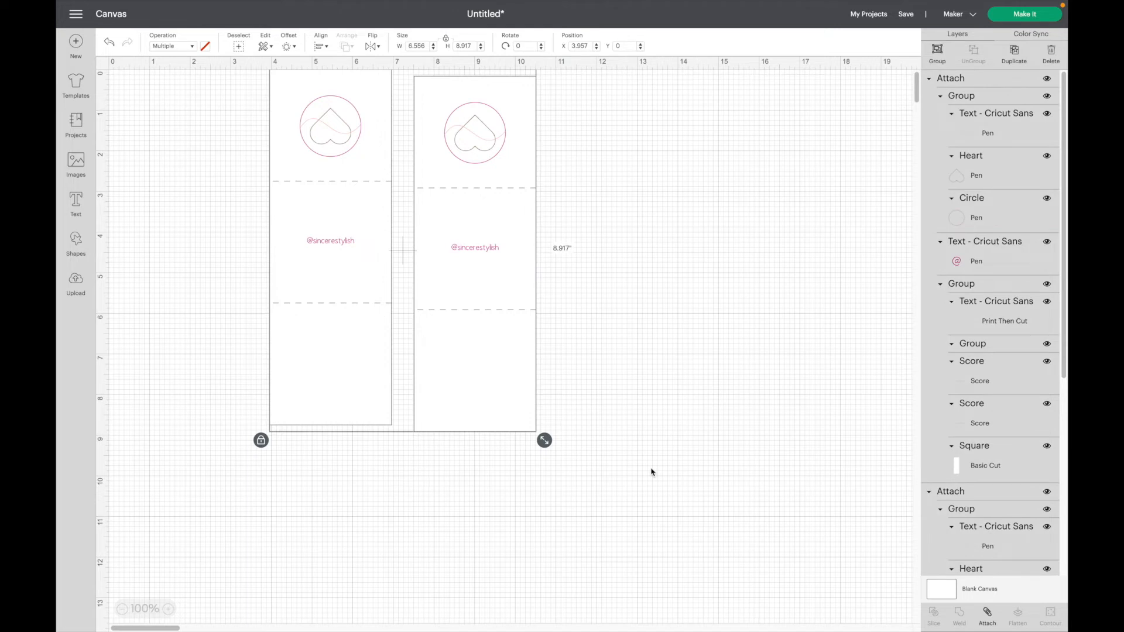
left_click(328, 51)
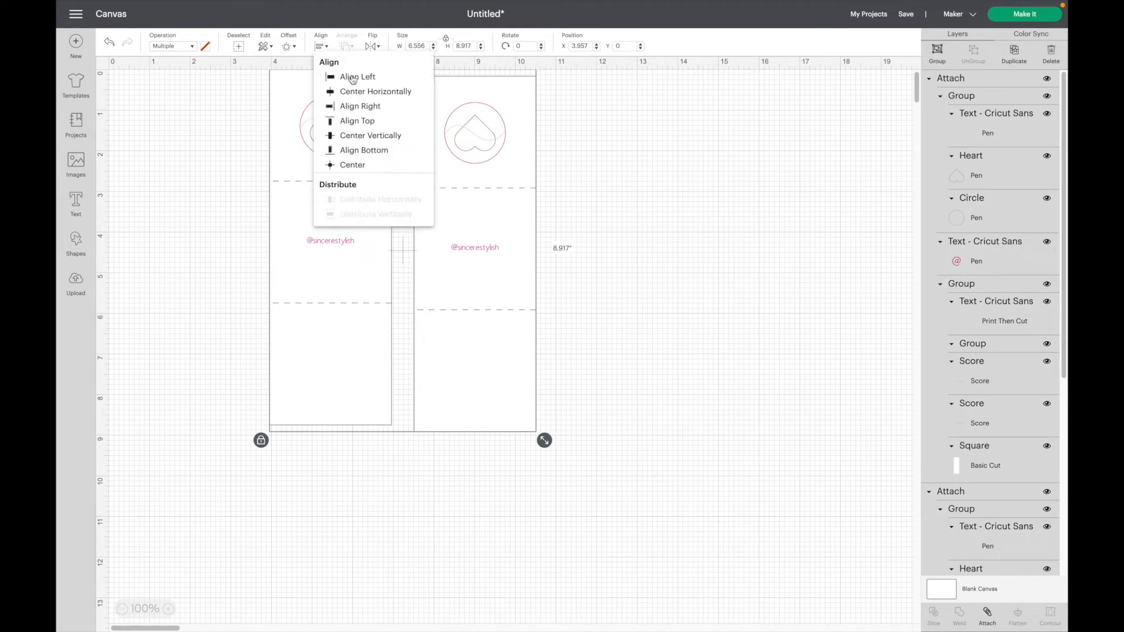
left_click(371, 136)
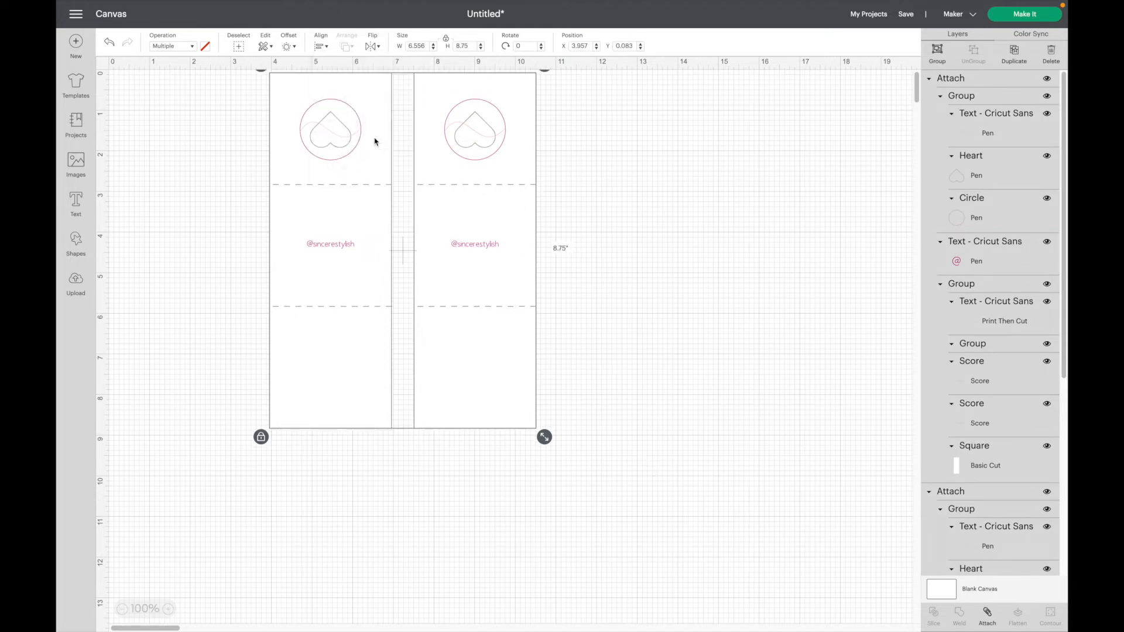
left_click(987, 617)
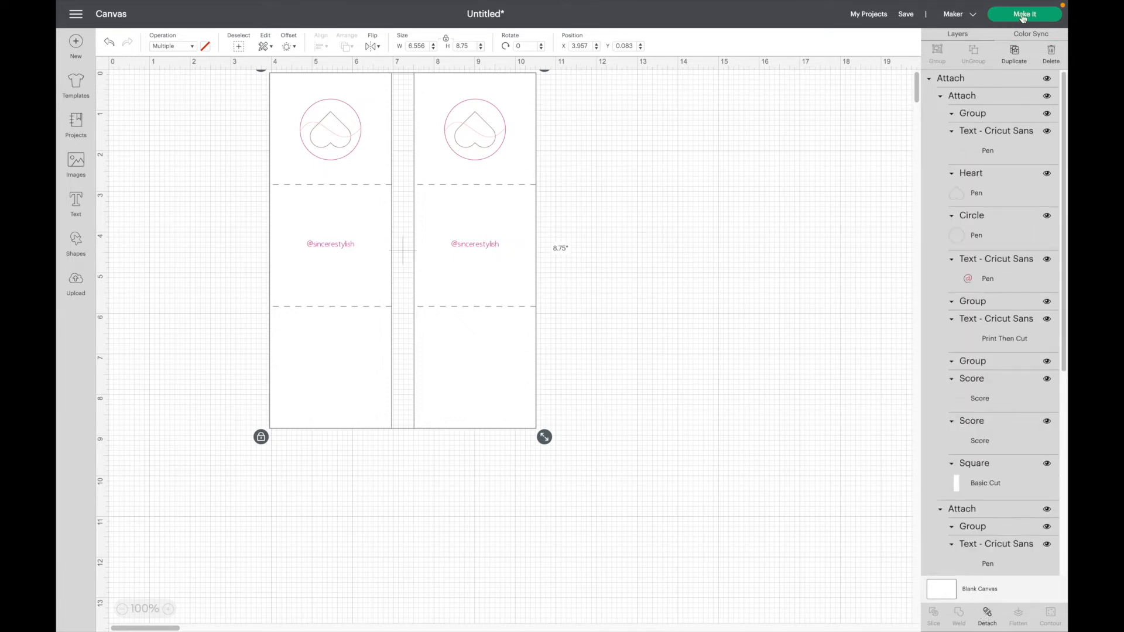
Step: Send the project to print on the Canon MX890 series 2 with Add Bleed off and Use System Dialog on
left_click(1041, 16)
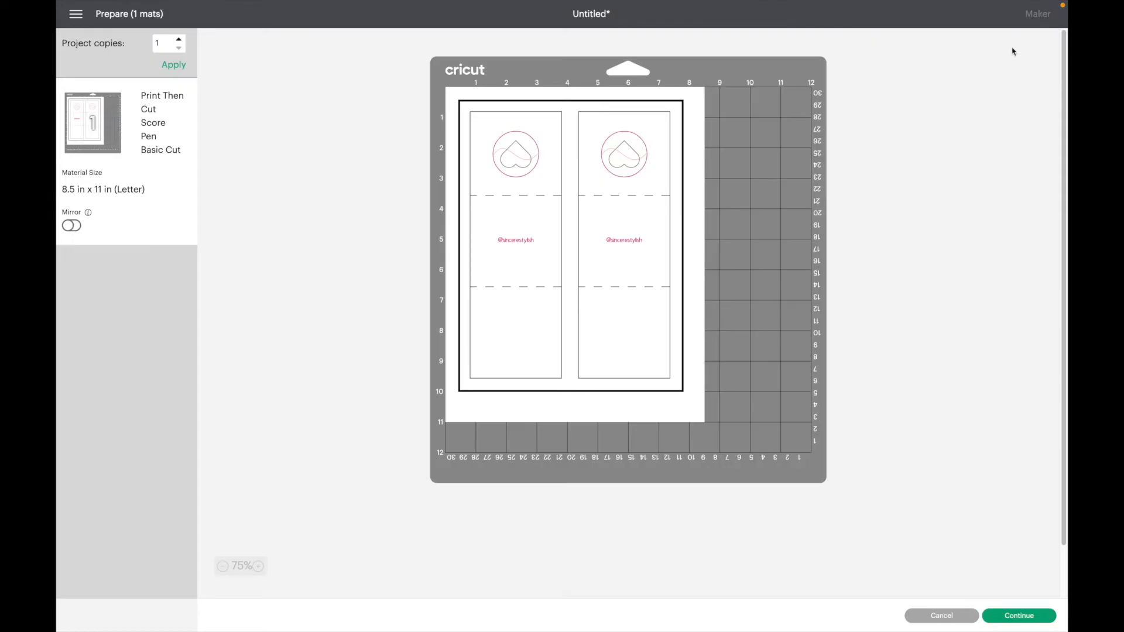
left_click(1019, 617)
left_click(303, 144)
left_click(732, 98)
left_click(732, 135)
left_click(758, 157)
left_click(759, 185)
left_click(774, 340)
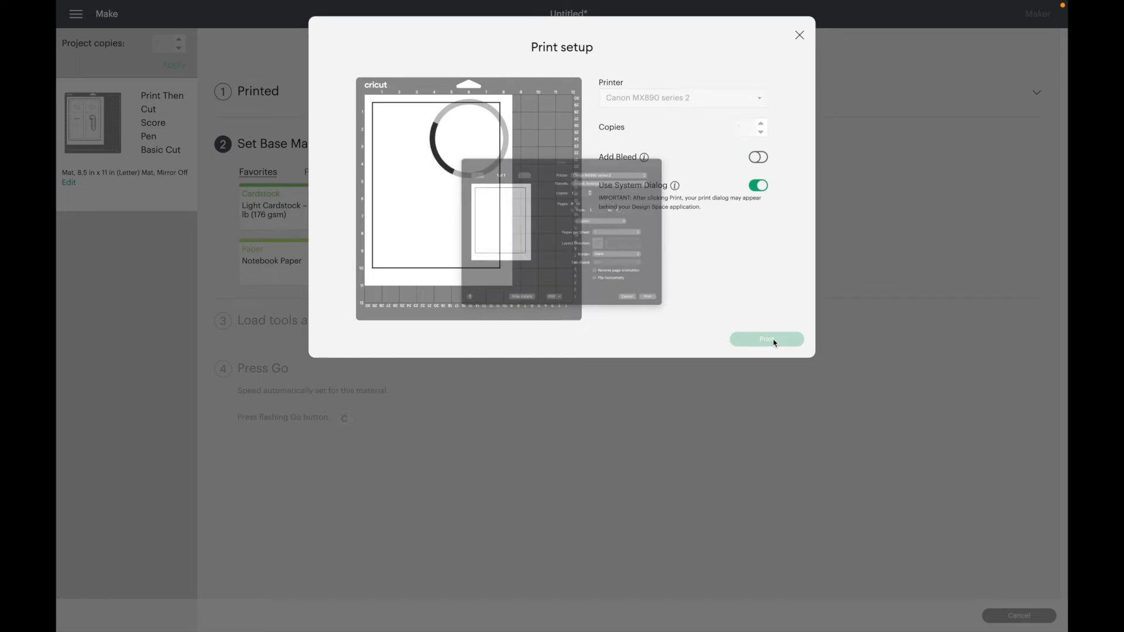
Step: Set the print job's paper source to Rear Tray in the Quality & Media options and print the page
left_click(684, 209)
left_click(667, 265)
left_click(672, 244)
left_click(673, 257)
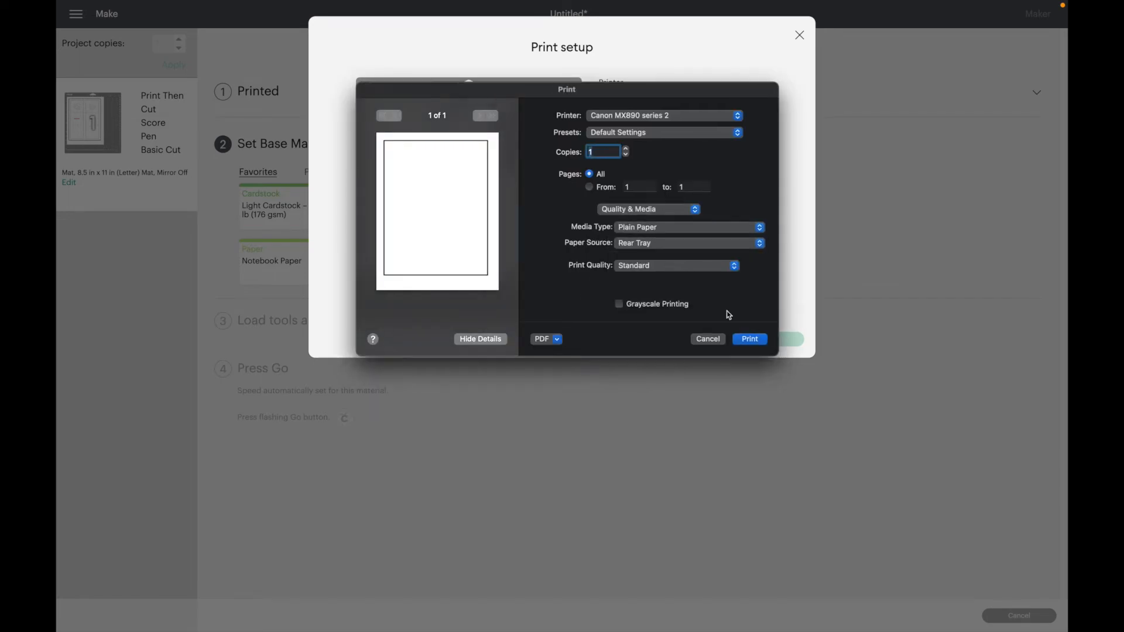
left_click(758, 341)
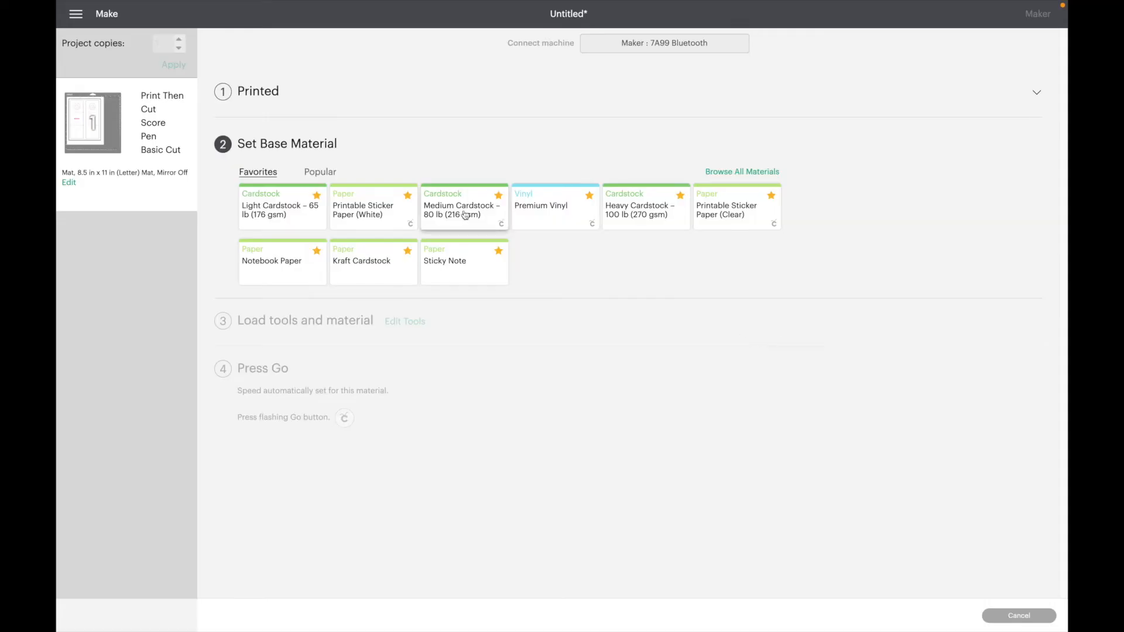
Step: Set the base material to Medium Cardstock – 80 lb (216 gsm)
left_click(465, 215)
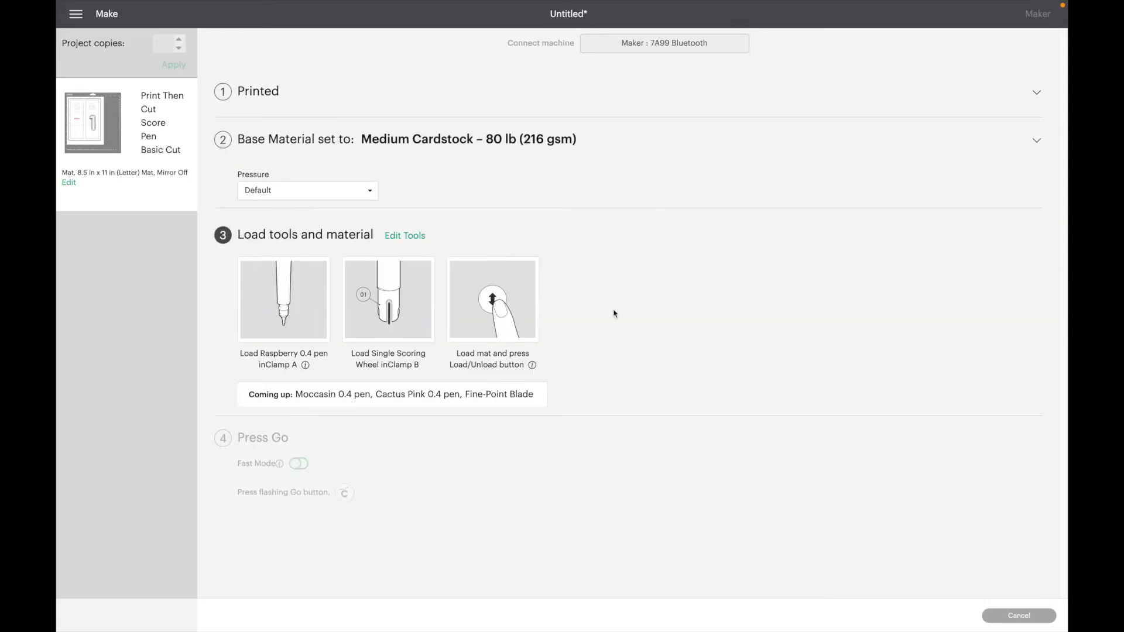